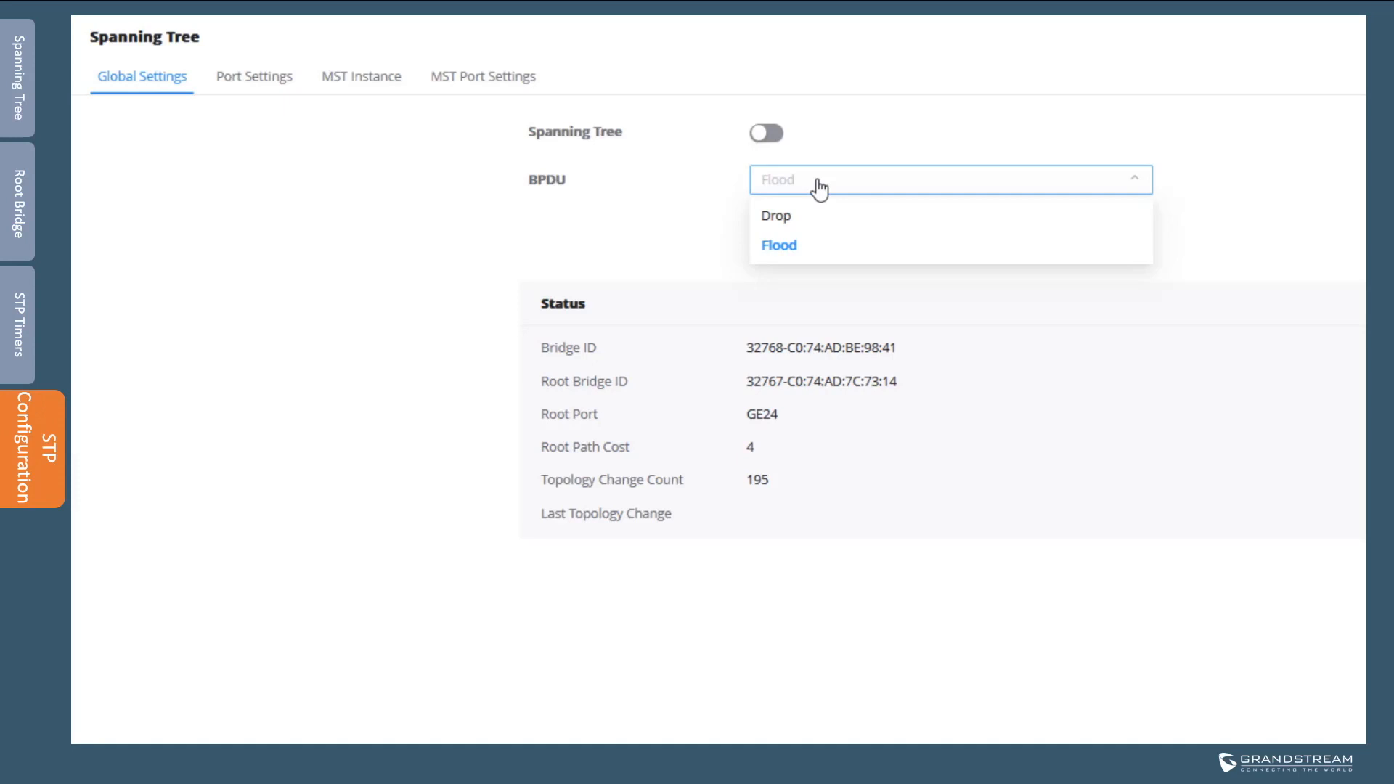
# Leave BPDU on Flood, enable Spanning Tree, and show the STP/RSTP/MSTP mode choices
pyautogui.click(681, 437)
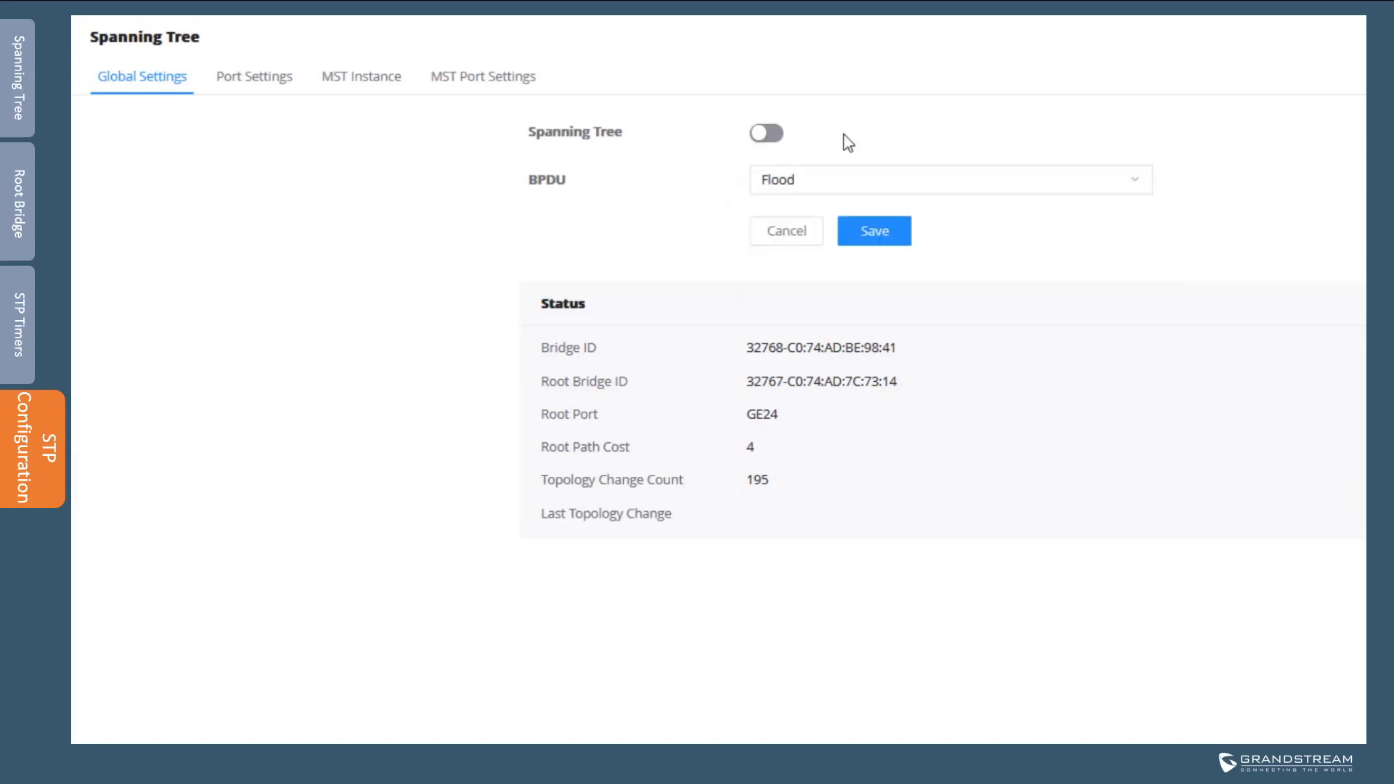
pyautogui.click(772, 135)
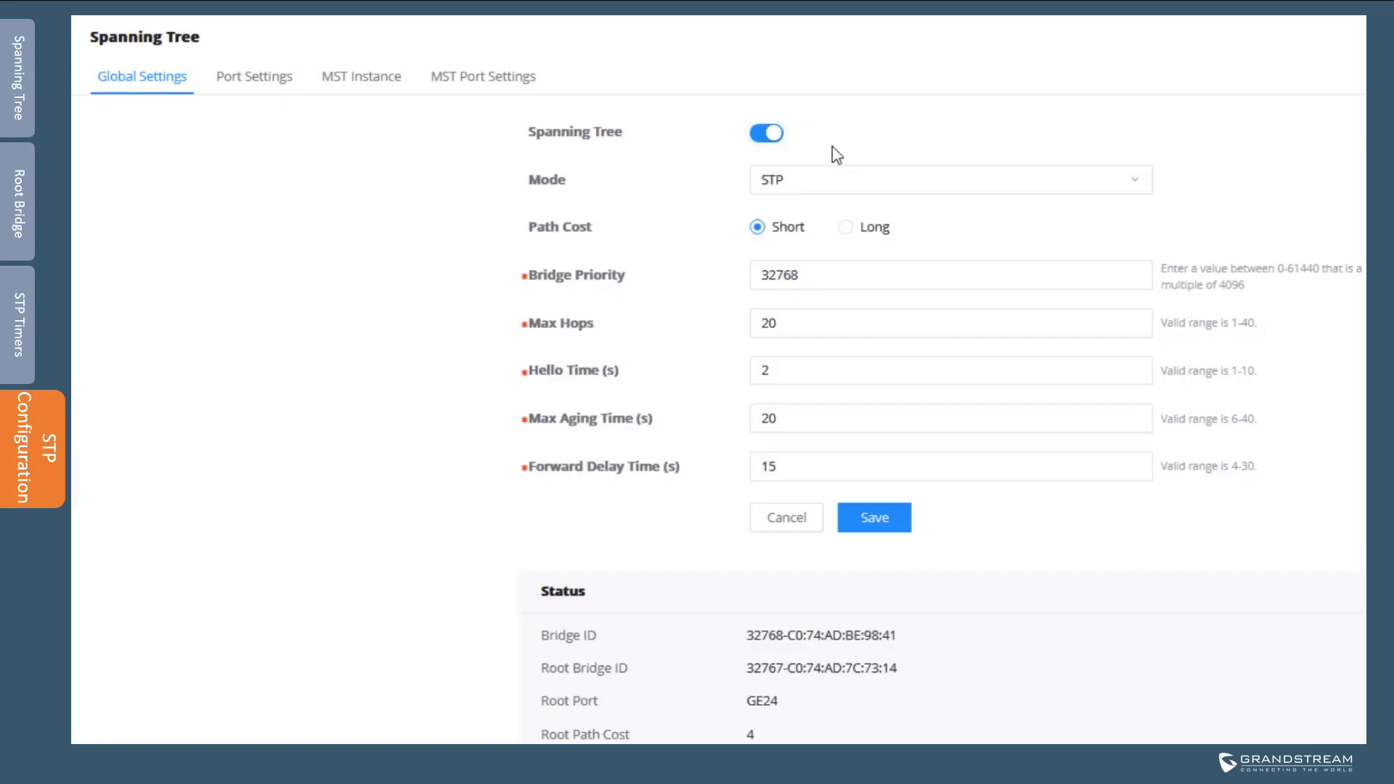
pyautogui.click(797, 189)
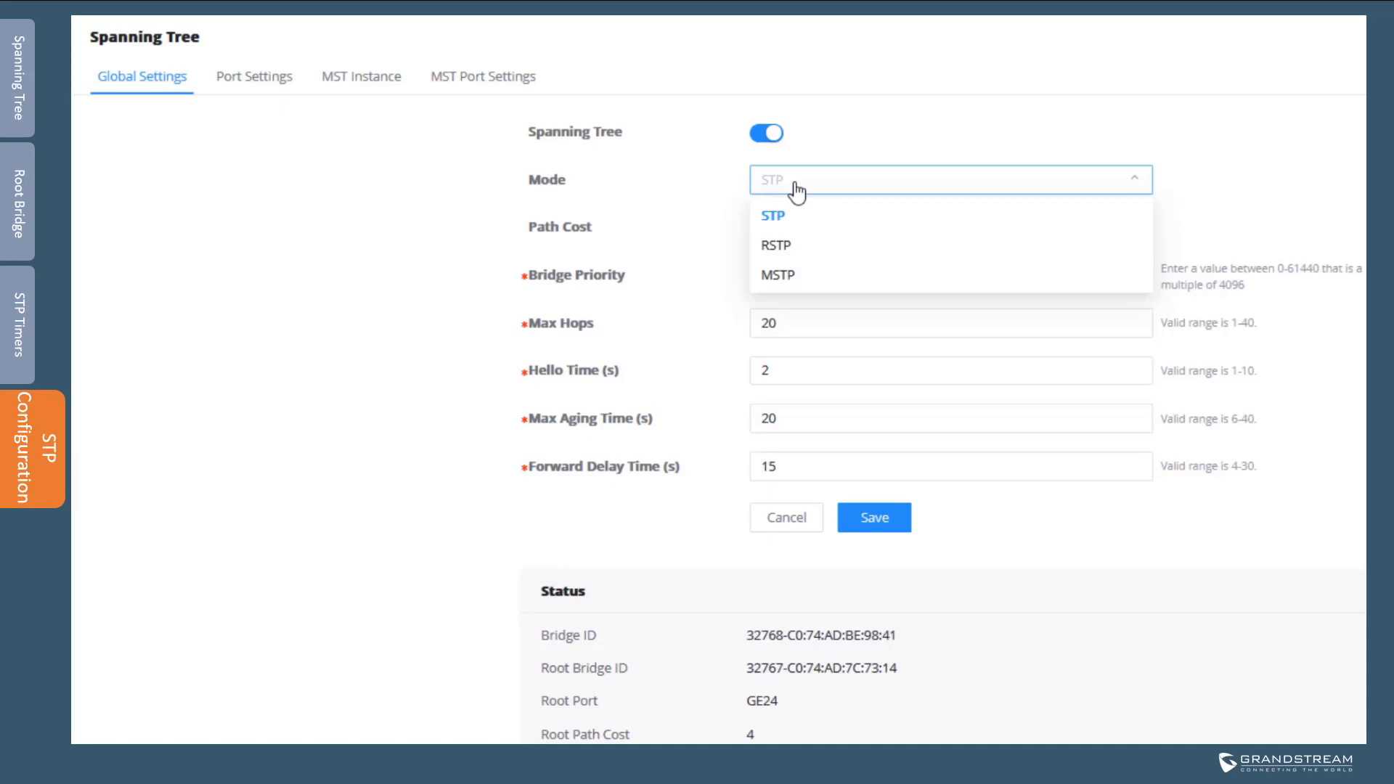
# Pick STP in the spanning tree Mode list
pyautogui.click(783, 216)
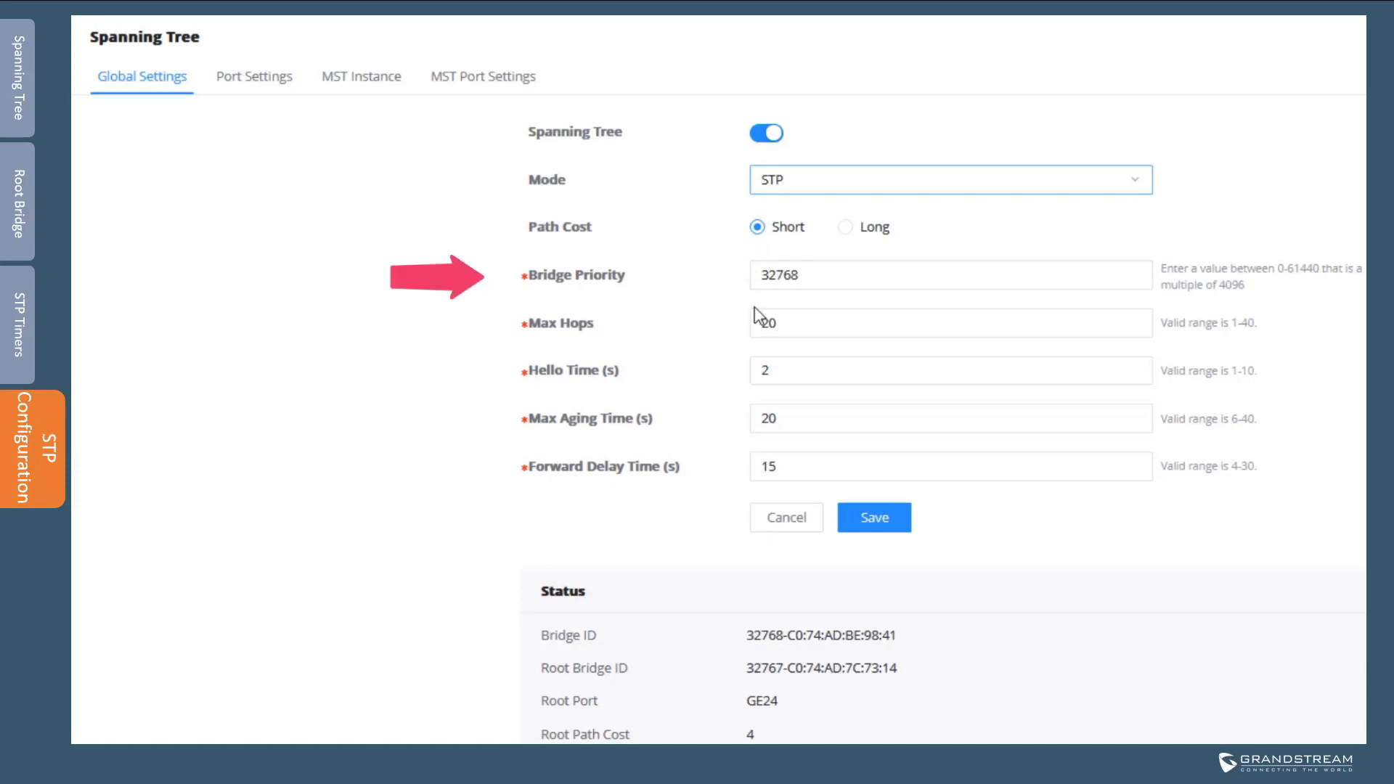
# Replace the Bridge Priority value 32768 with 4096
pyautogui.doubleClick(764, 274)
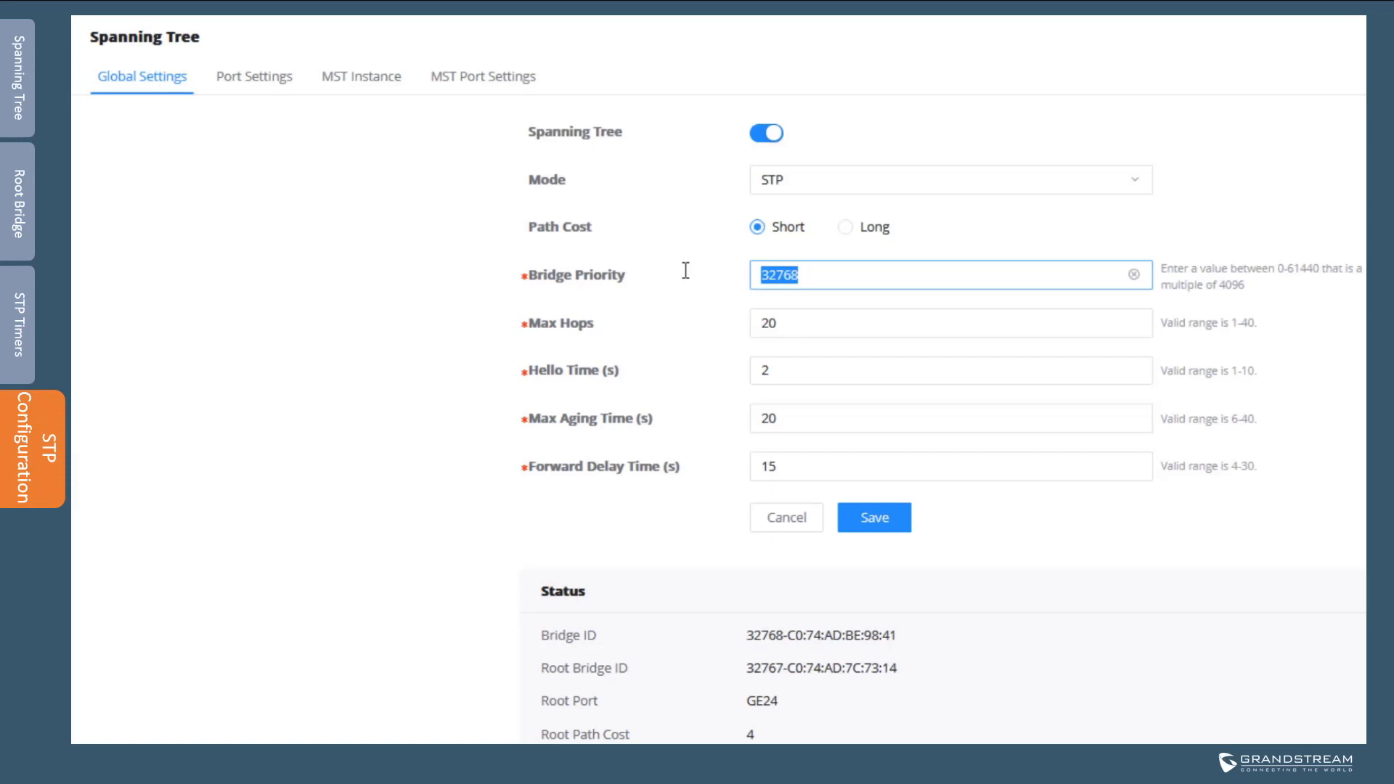
pyautogui.write('40')
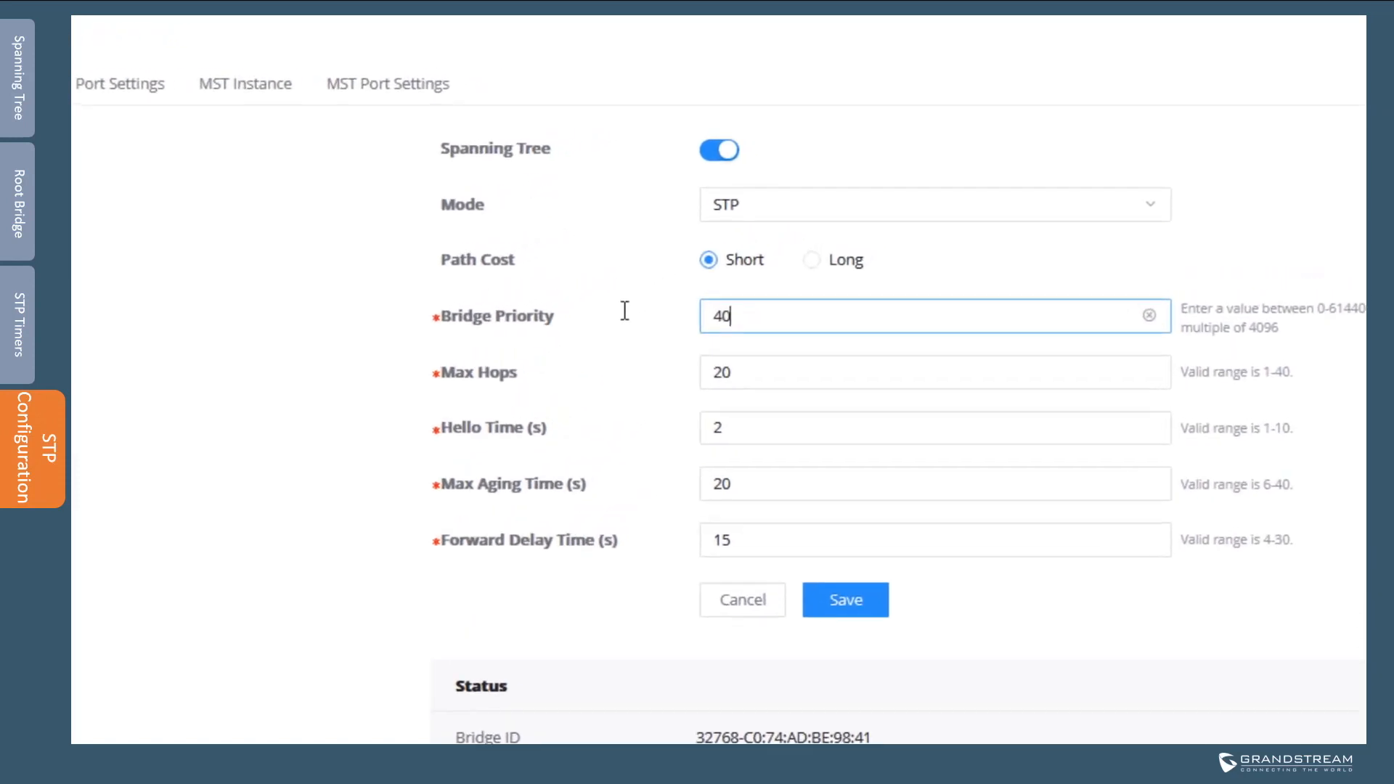
pyautogui.write('96')
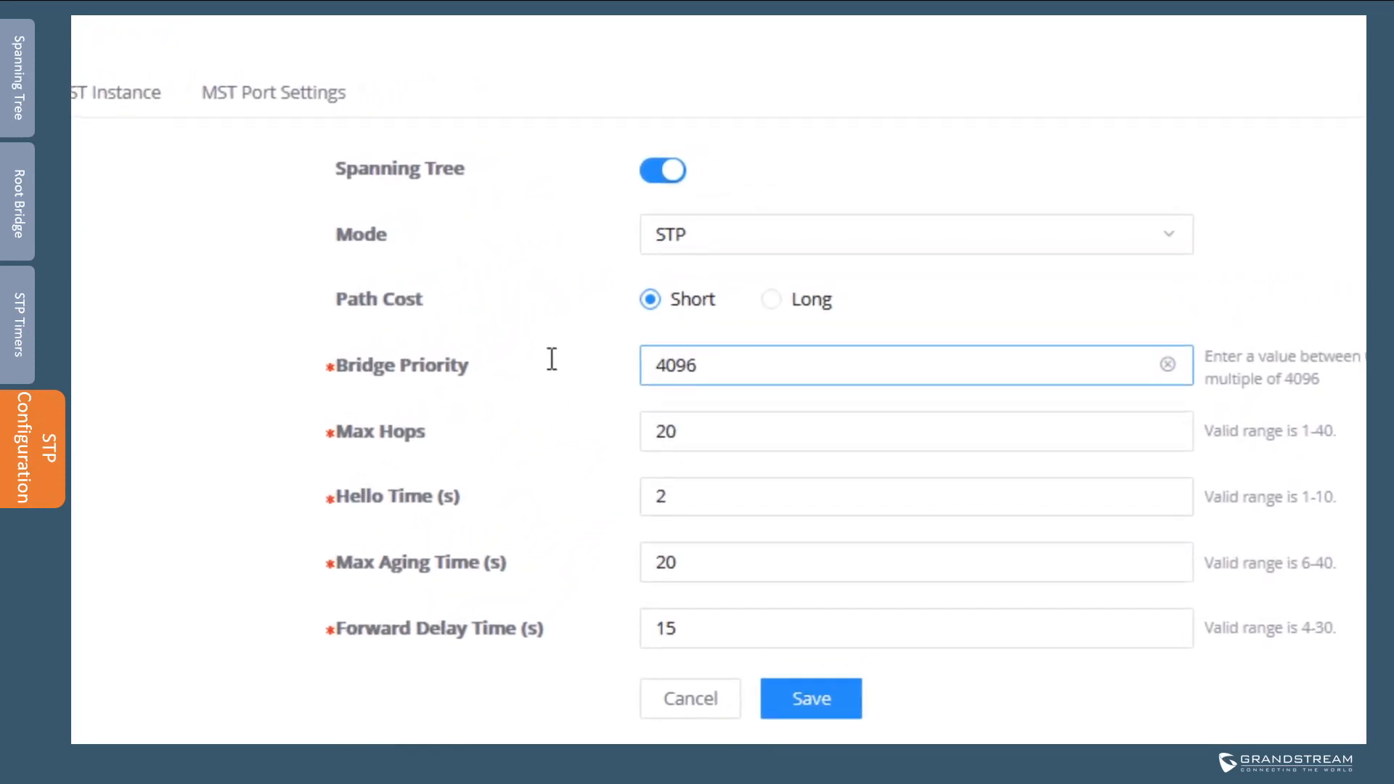
pyautogui.click(552, 360)
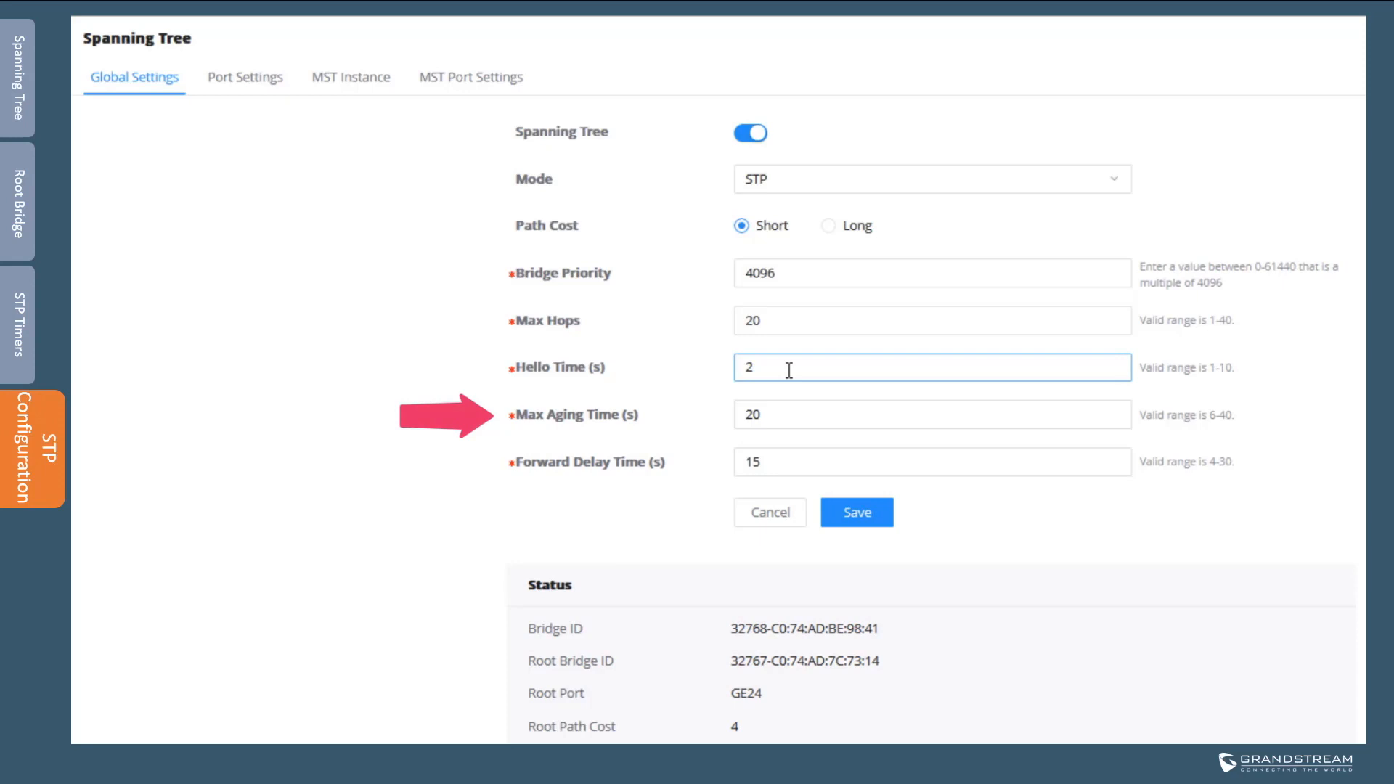
# Set Max Aging Time to 10, keep Forward Delay Time at 15, and save the settings
pyautogui.click(784, 411)
pyautogui.moveTo(784, 410); pyautogui.dragTo(697, 414)
pyautogui.click(793, 414)
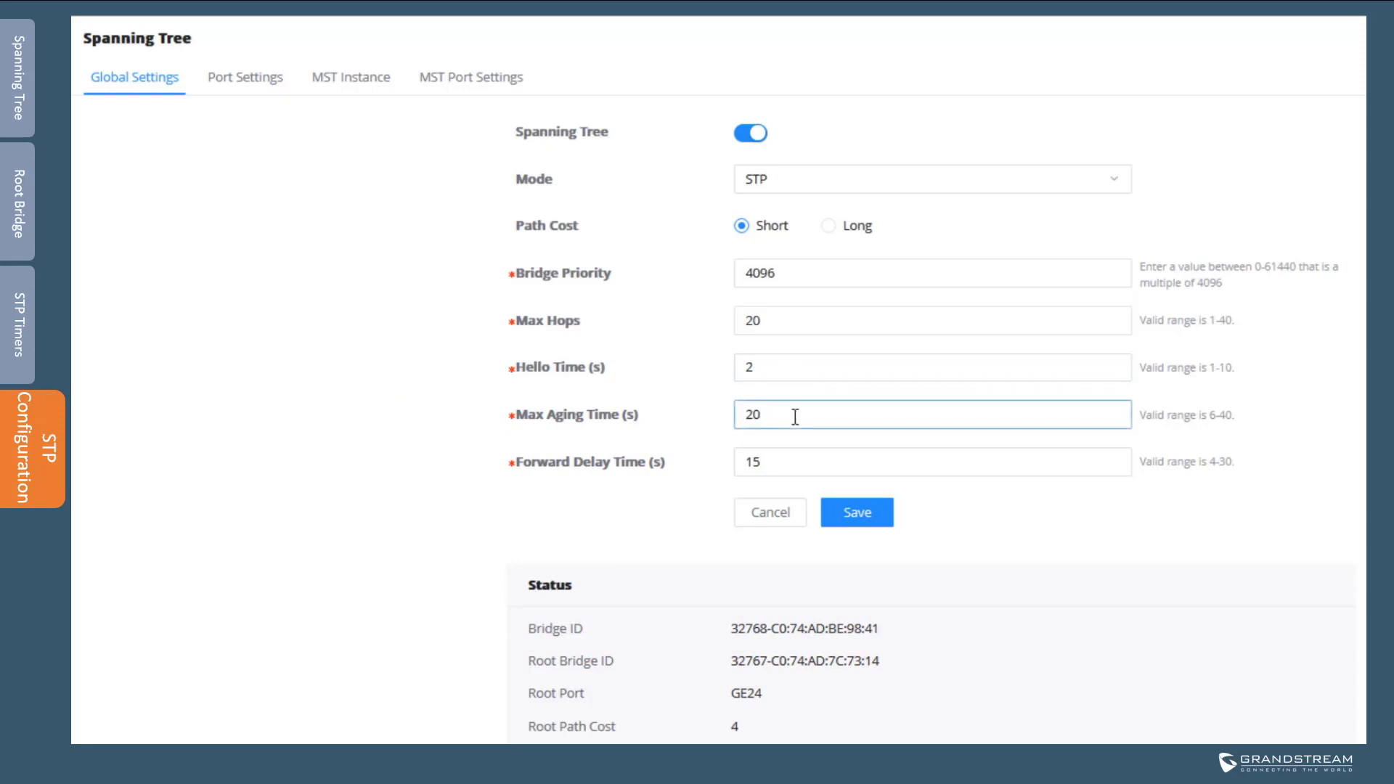
pyautogui.moveTo(791, 417); pyautogui.dragTo(704, 411)
pyautogui.write('10')
pyautogui.moveTo(769, 463); pyautogui.dragTo(695, 454)
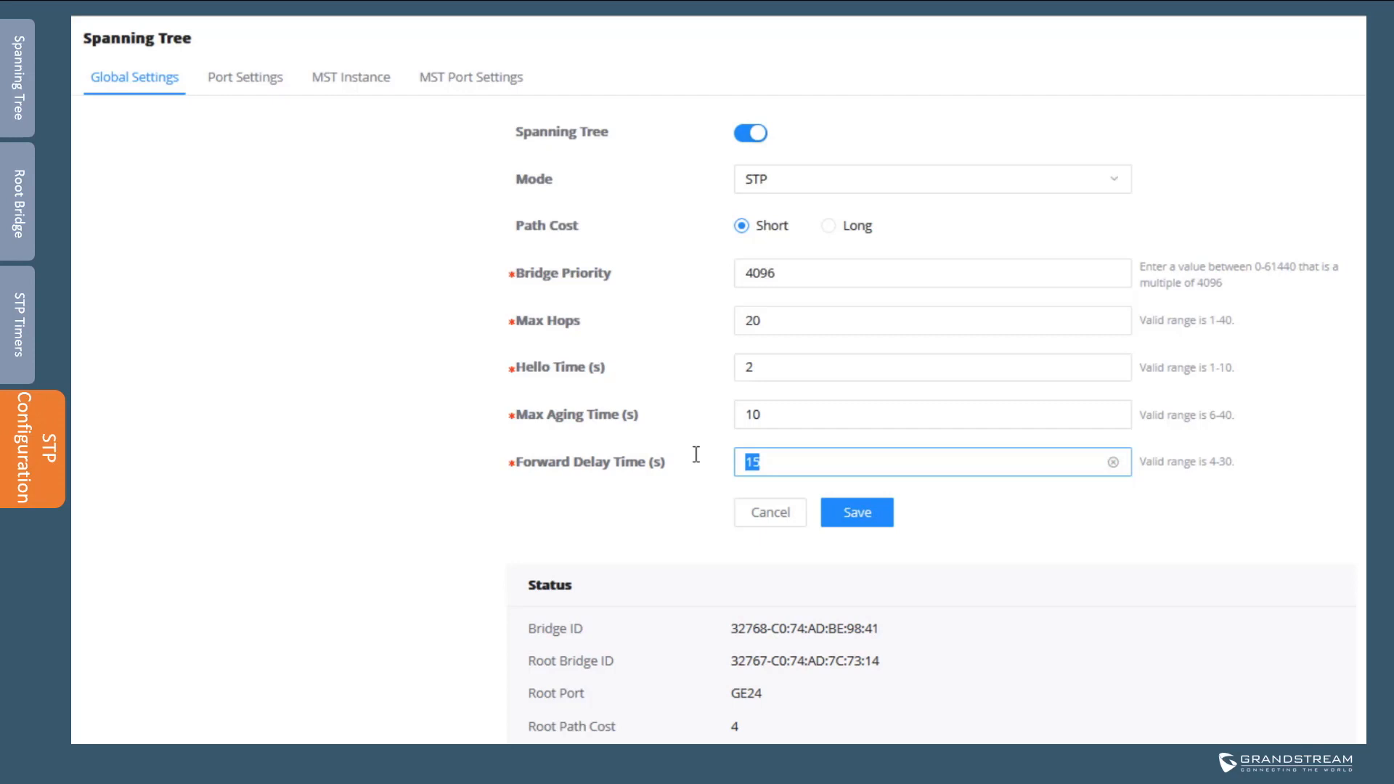
pyautogui.click(837, 462)
pyautogui.click(877, 517)
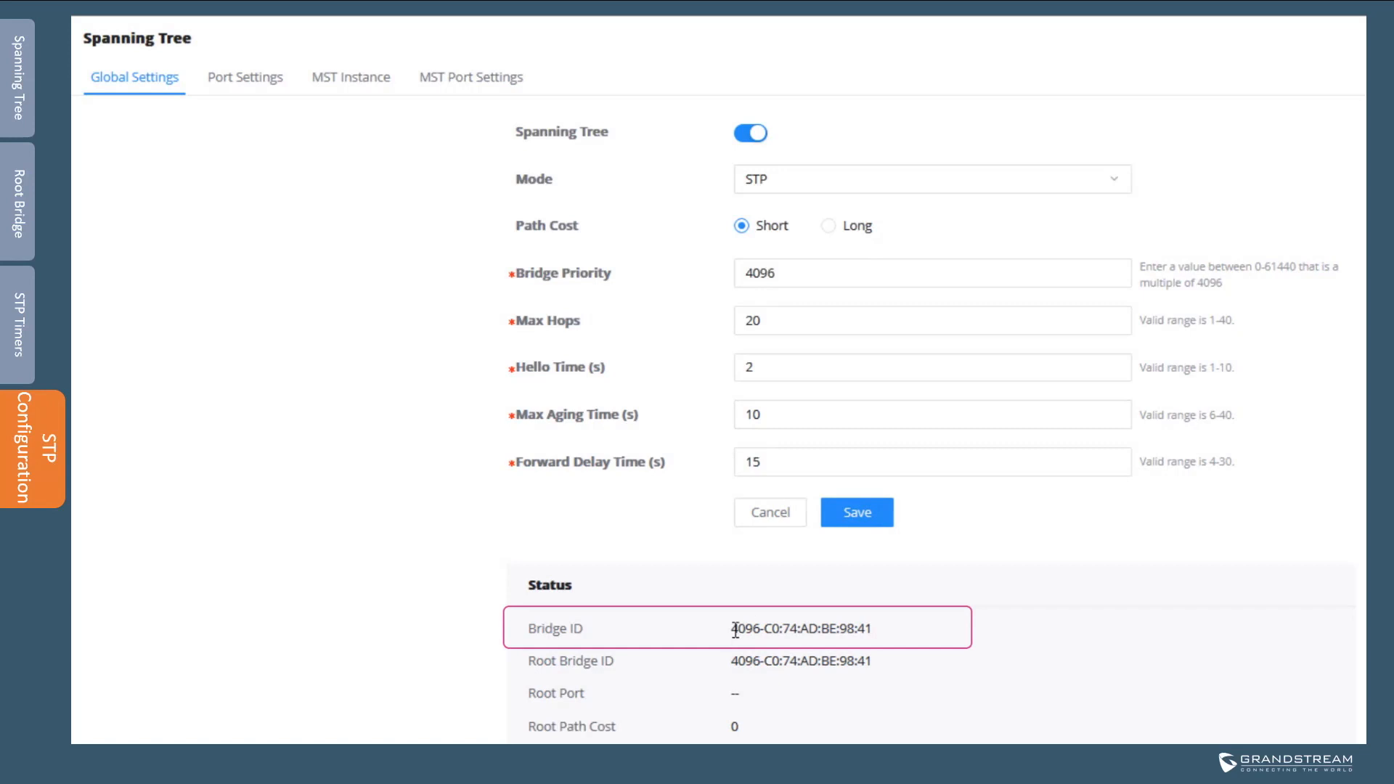
pyautogui.moveTo(731, 629); pyautogui.dragTo(759, 630)
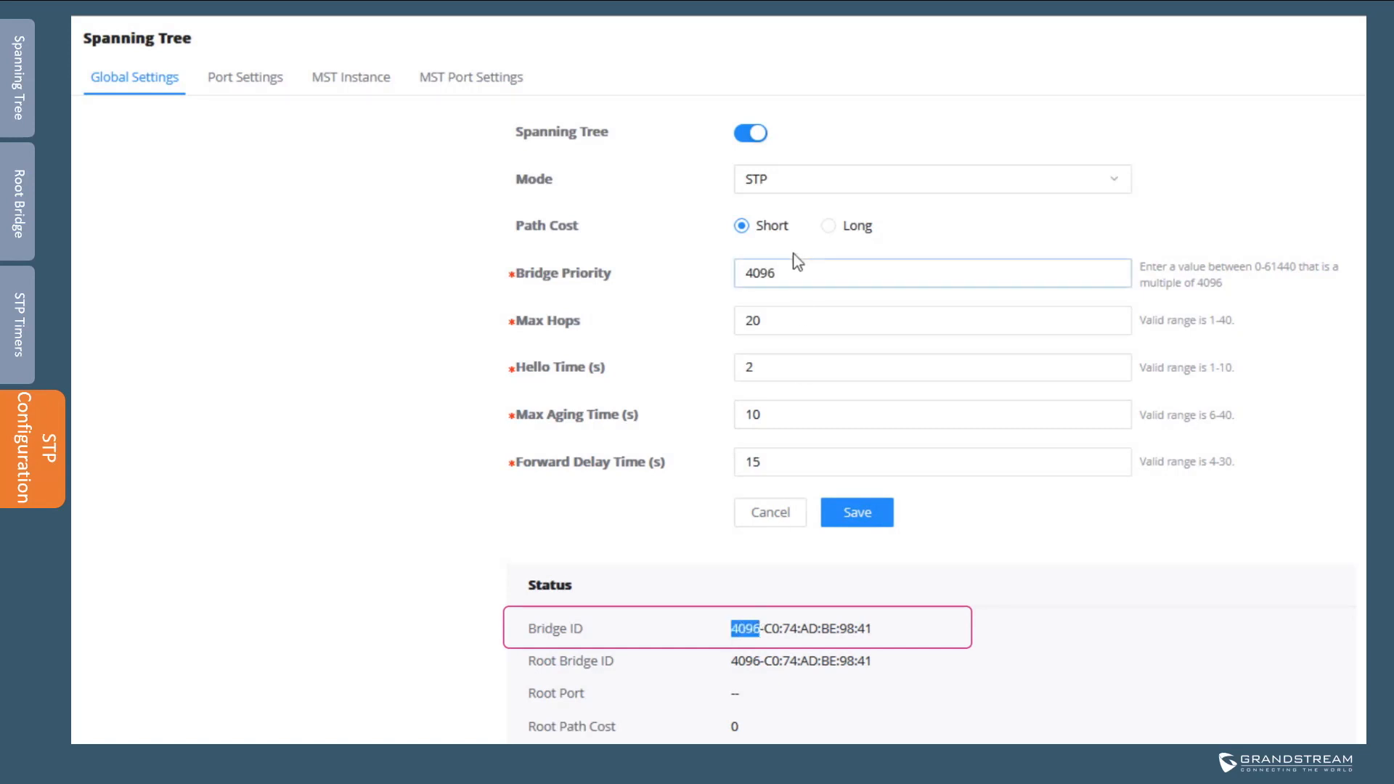
pyautogui.moveTo(793, 276); pyautogui.dragTo(700, 267)
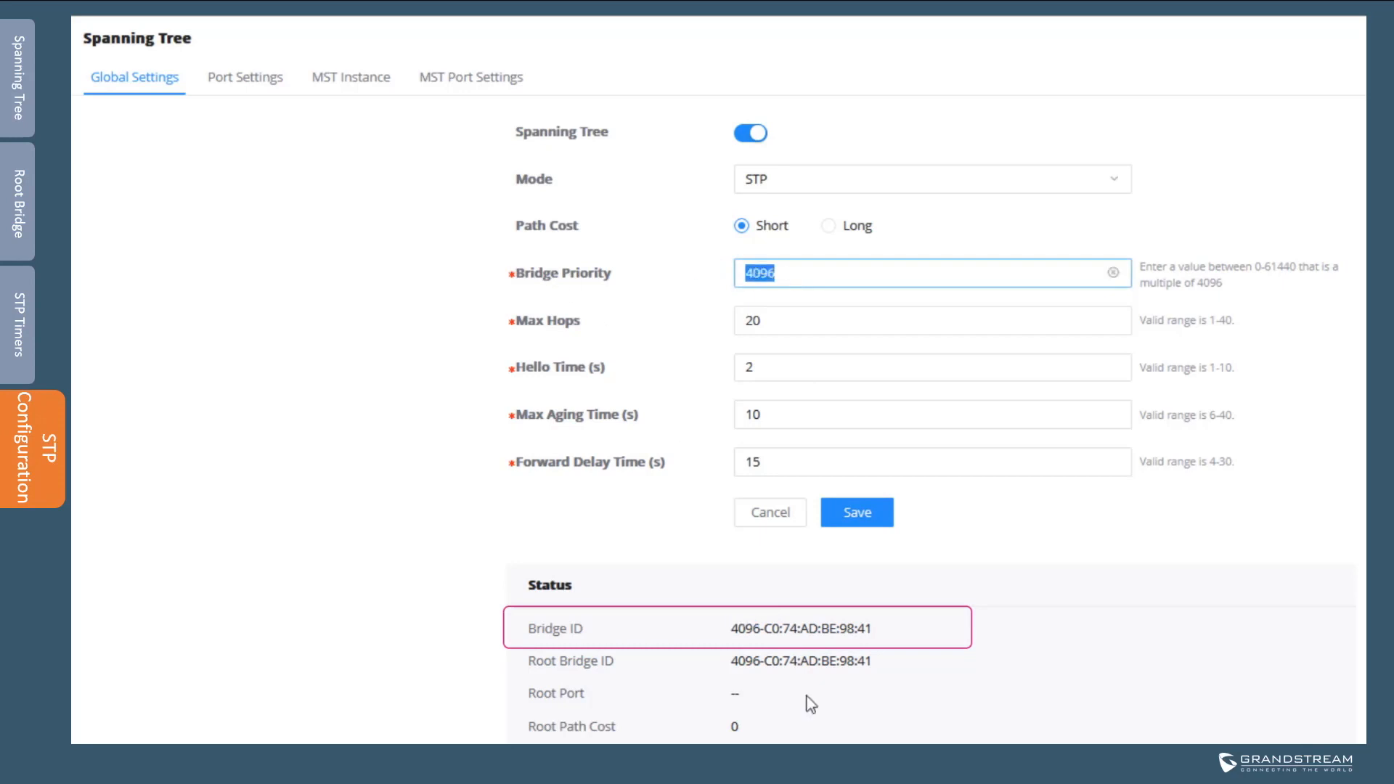
pyautogui.click(868, 742)
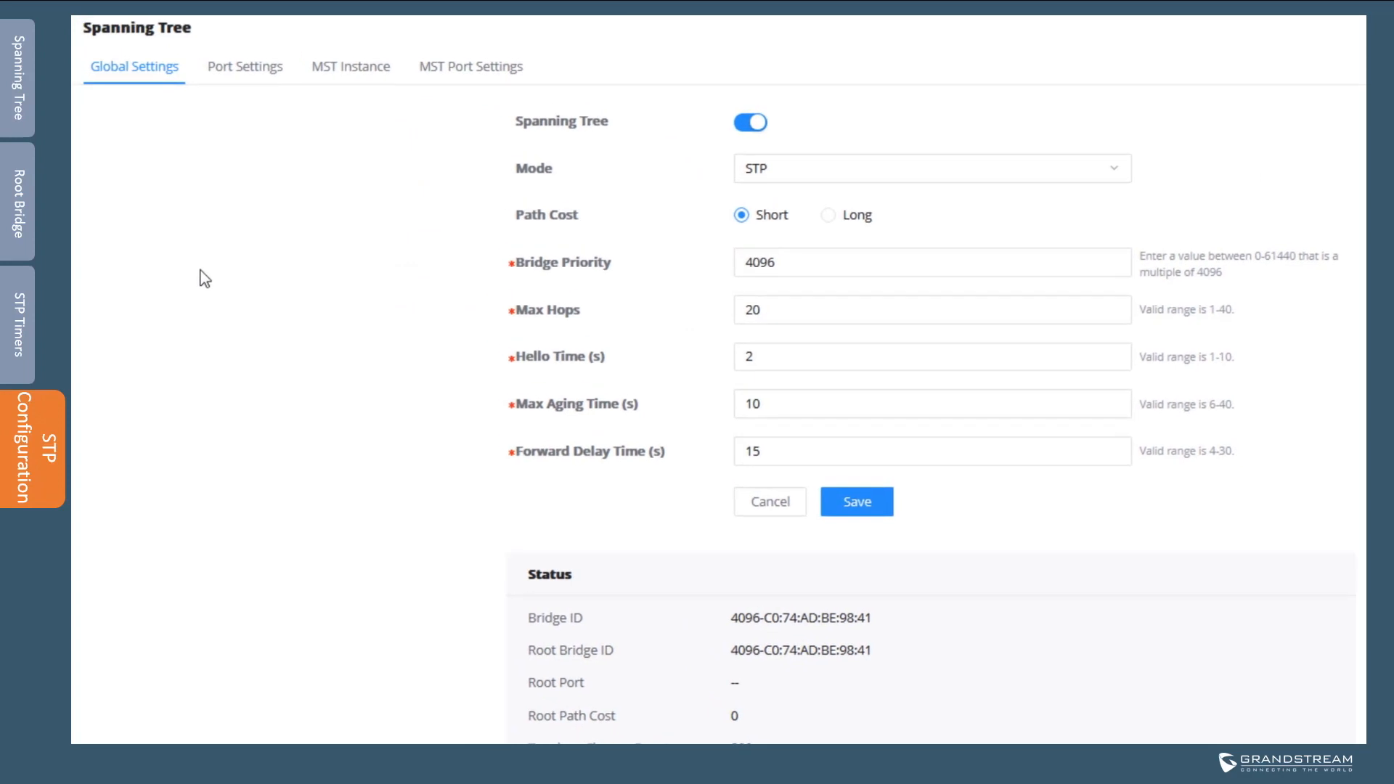
# View Port Settings, confirming GE4 and GE6 are Forwarding designated ports
pyautogui.click(242, 77)
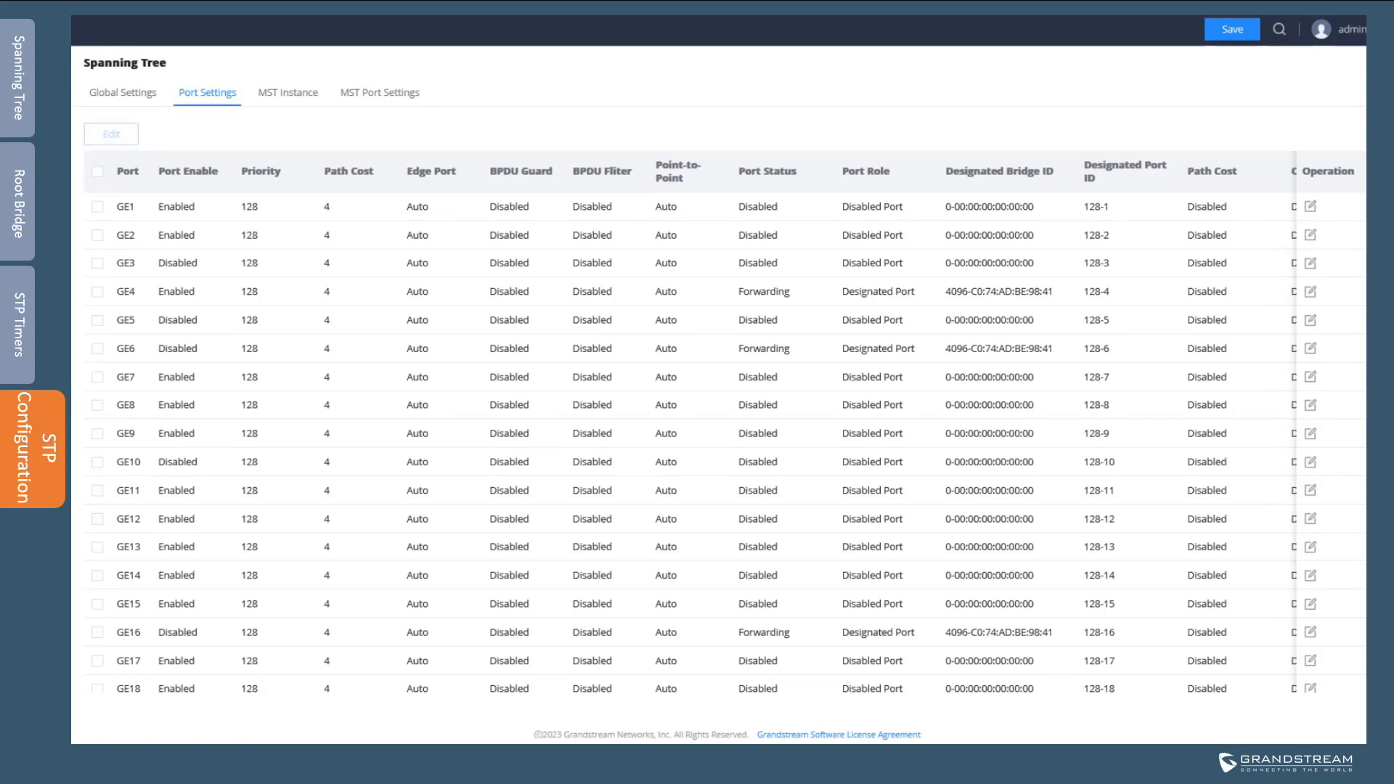
pyautogui.doubleClick(764, 291)
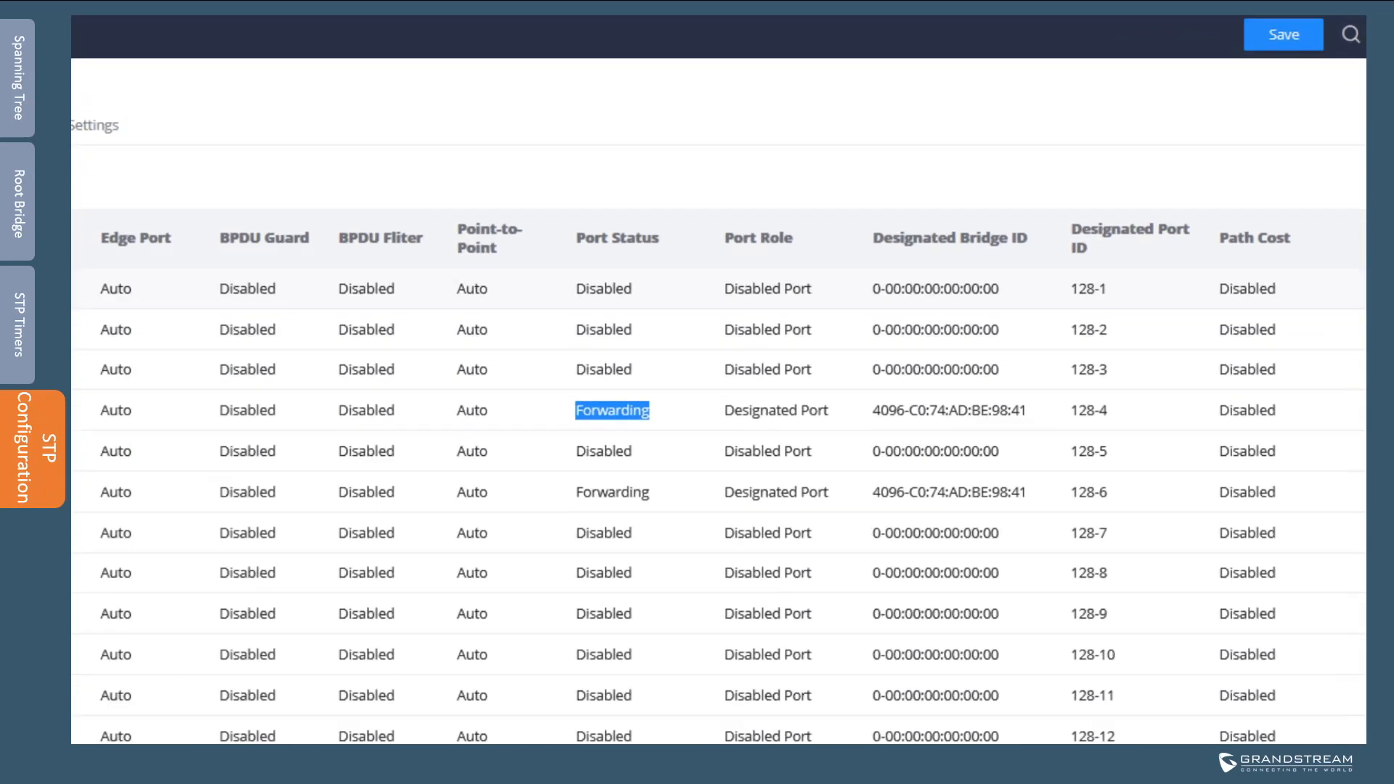
# Edit port GE1, entering priority 64 and leaving Path Cost at 0
pyautogui.click(1237, 444)
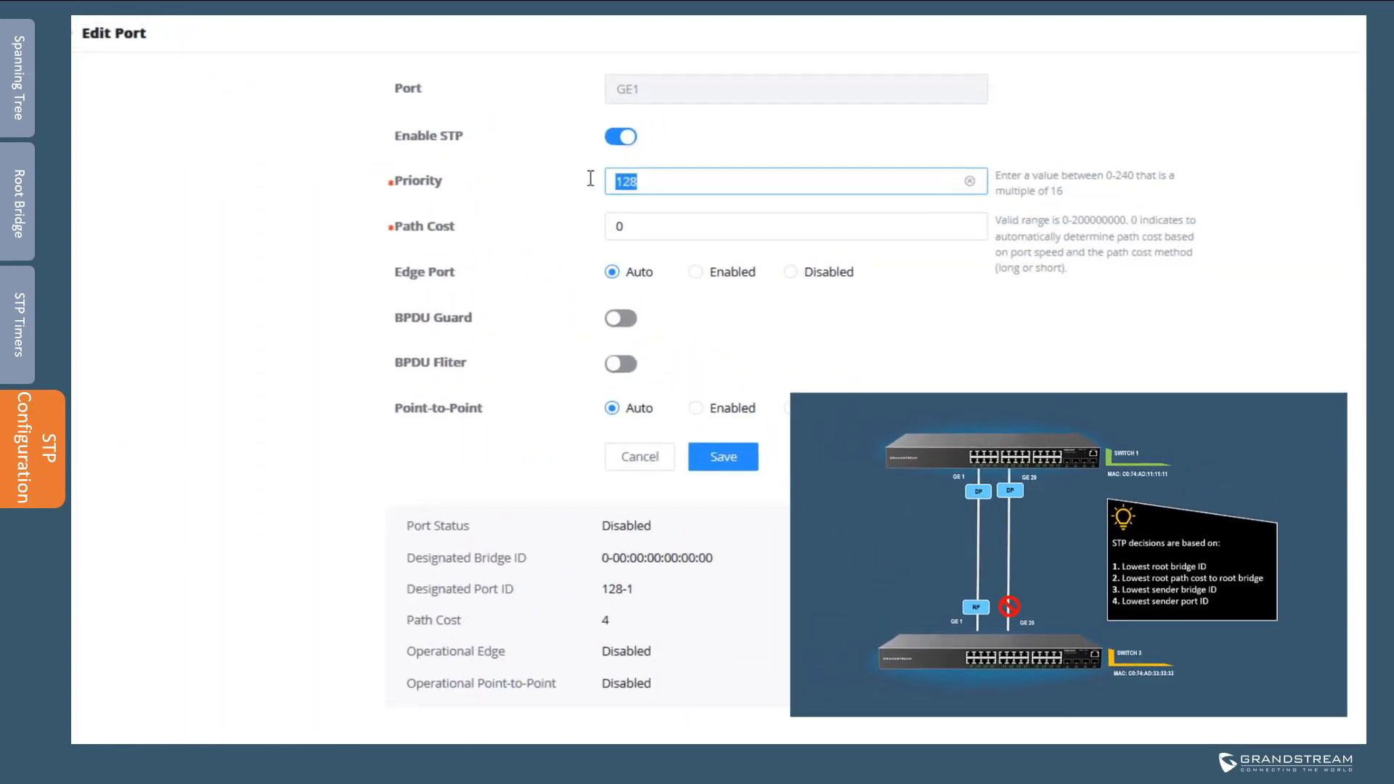
pyautogui.write('64')
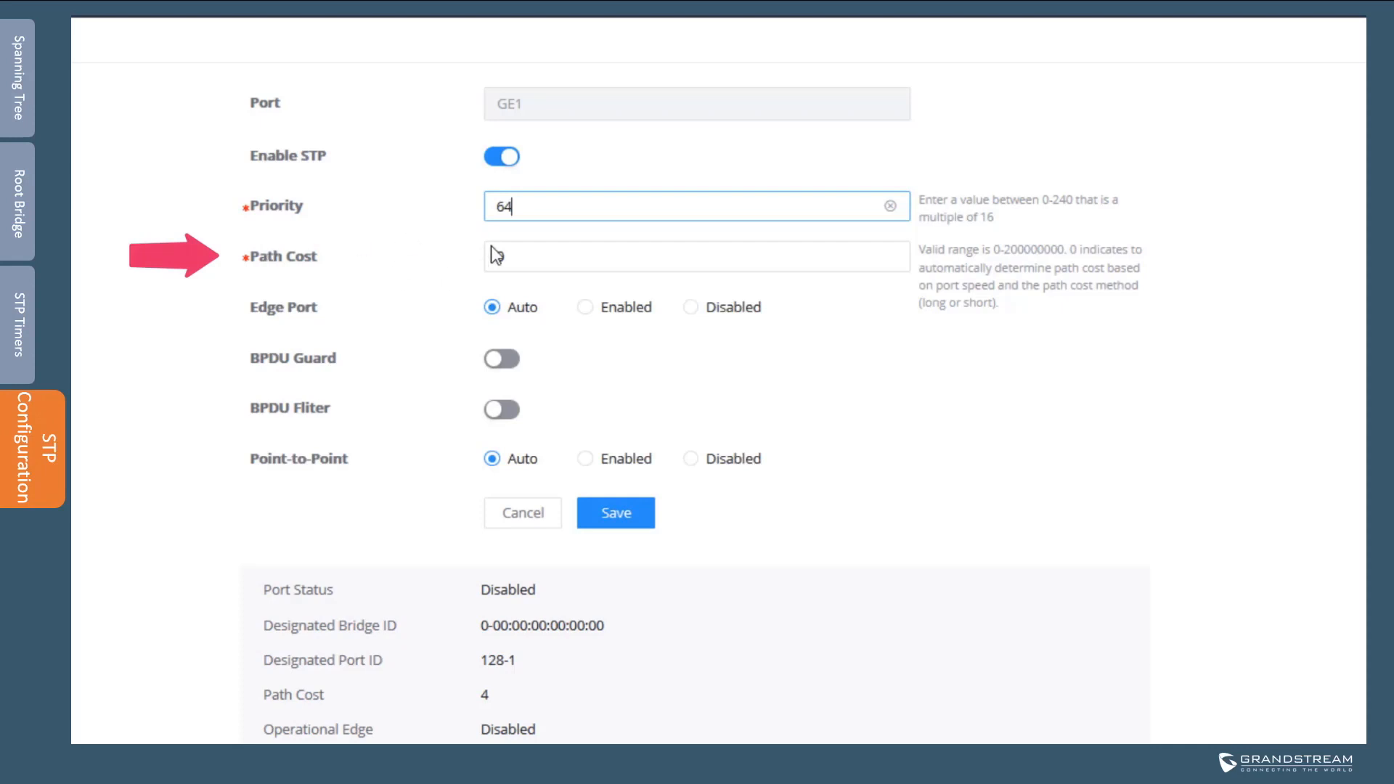
pyautogui.click(520, 260)
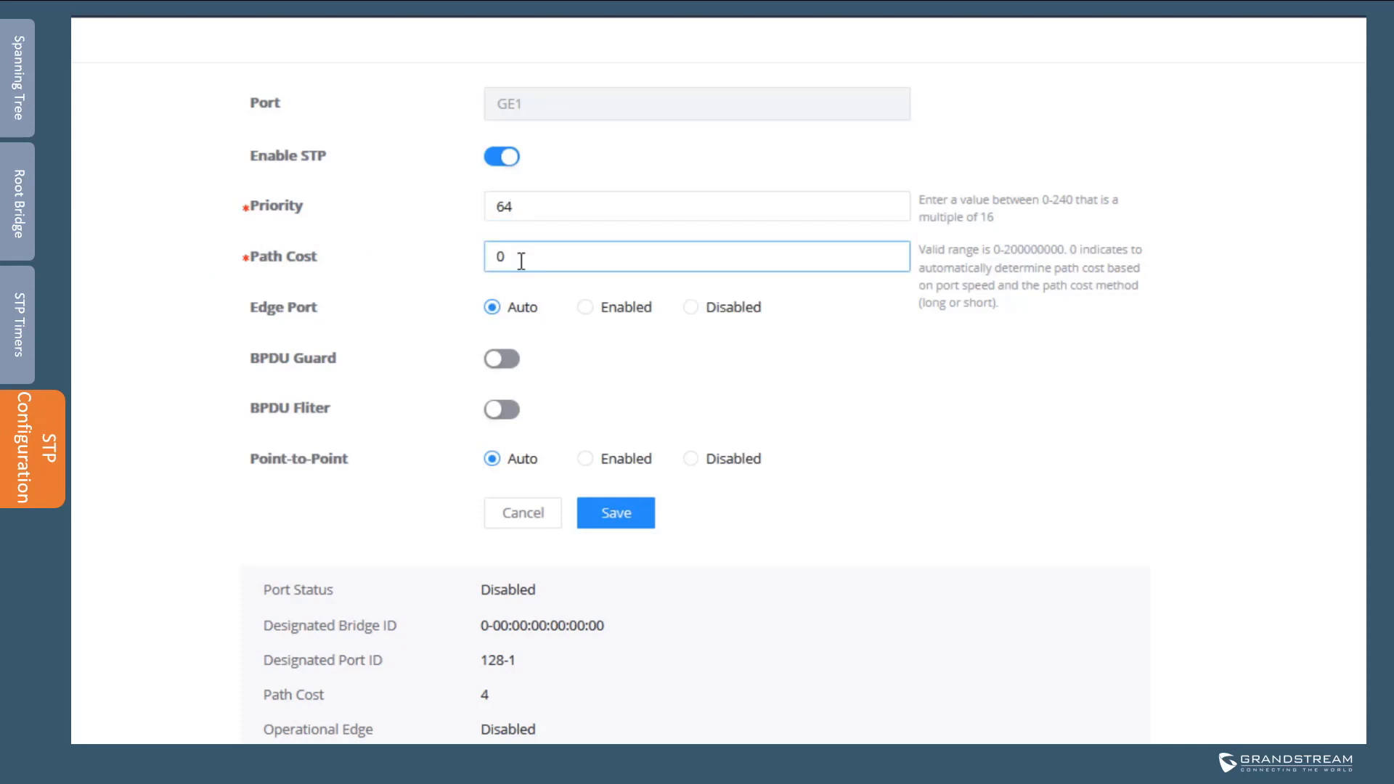
pyautogui.moveTo(521, 260); pyautogui.dragTo(487, 256)
pyautogui.click(334, 314)
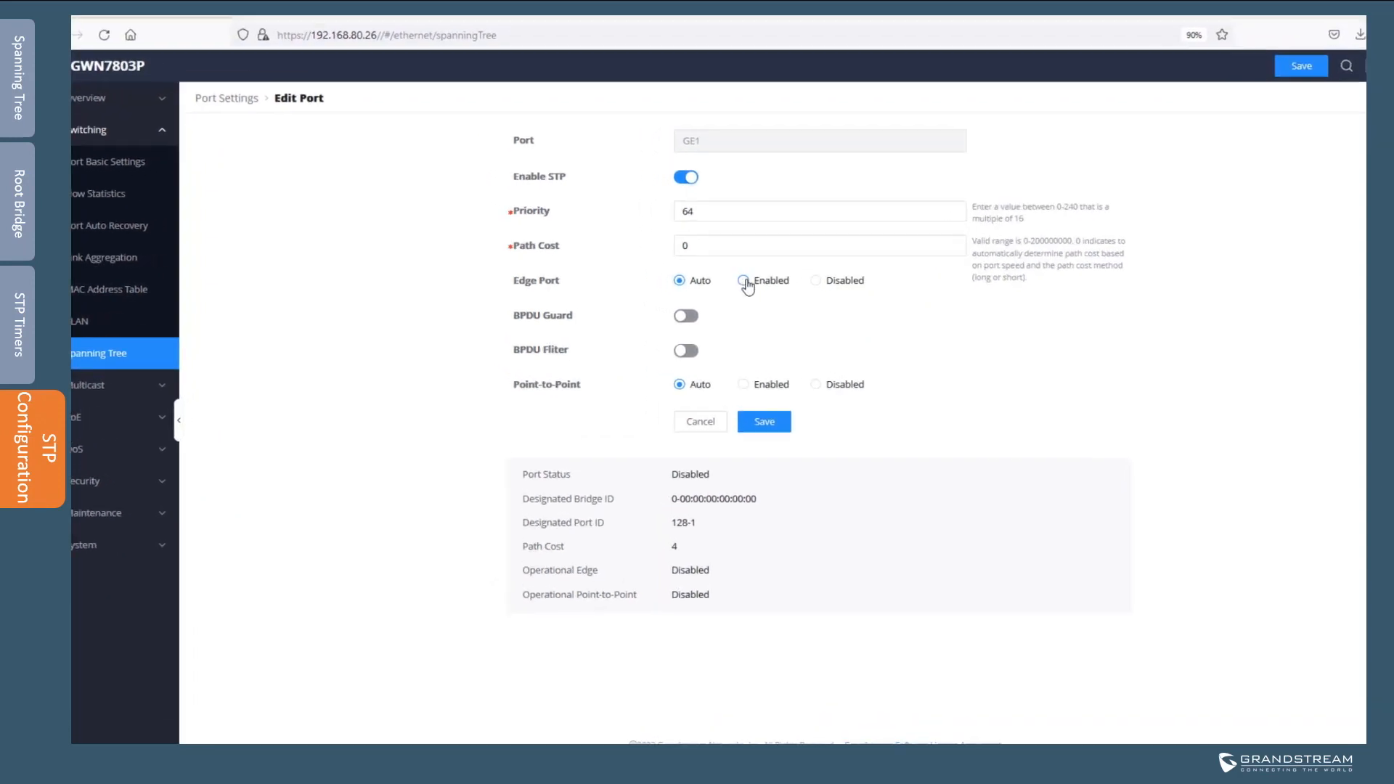
# Toggle GE1's edge port and BPDU Guard back to defaults, save, then view Port Auto Recovery
pyautogui.click(742, 280)
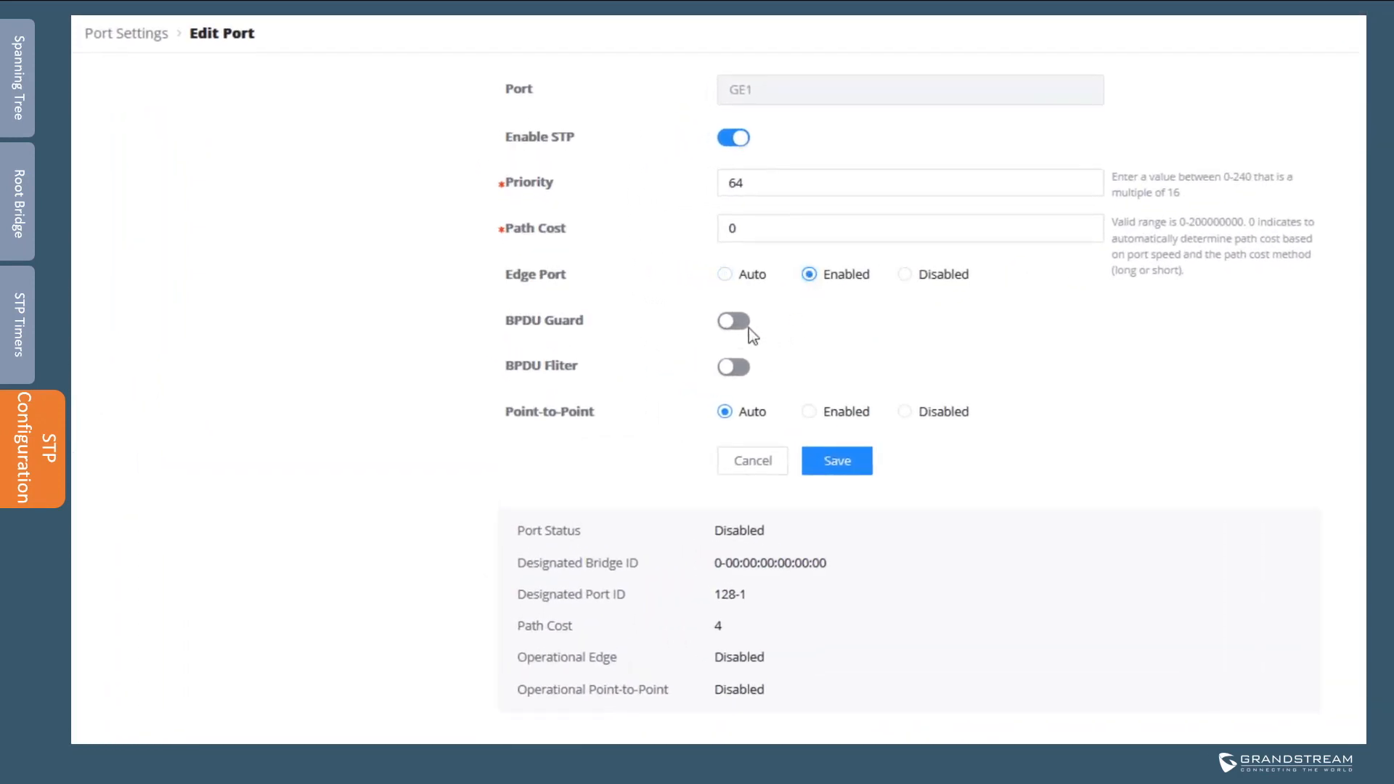
pyautogui.click(745, 326)
pyautogui.click(726, 282)
pyautogui.click(727, 328)
pyautogui.click(837, 461)
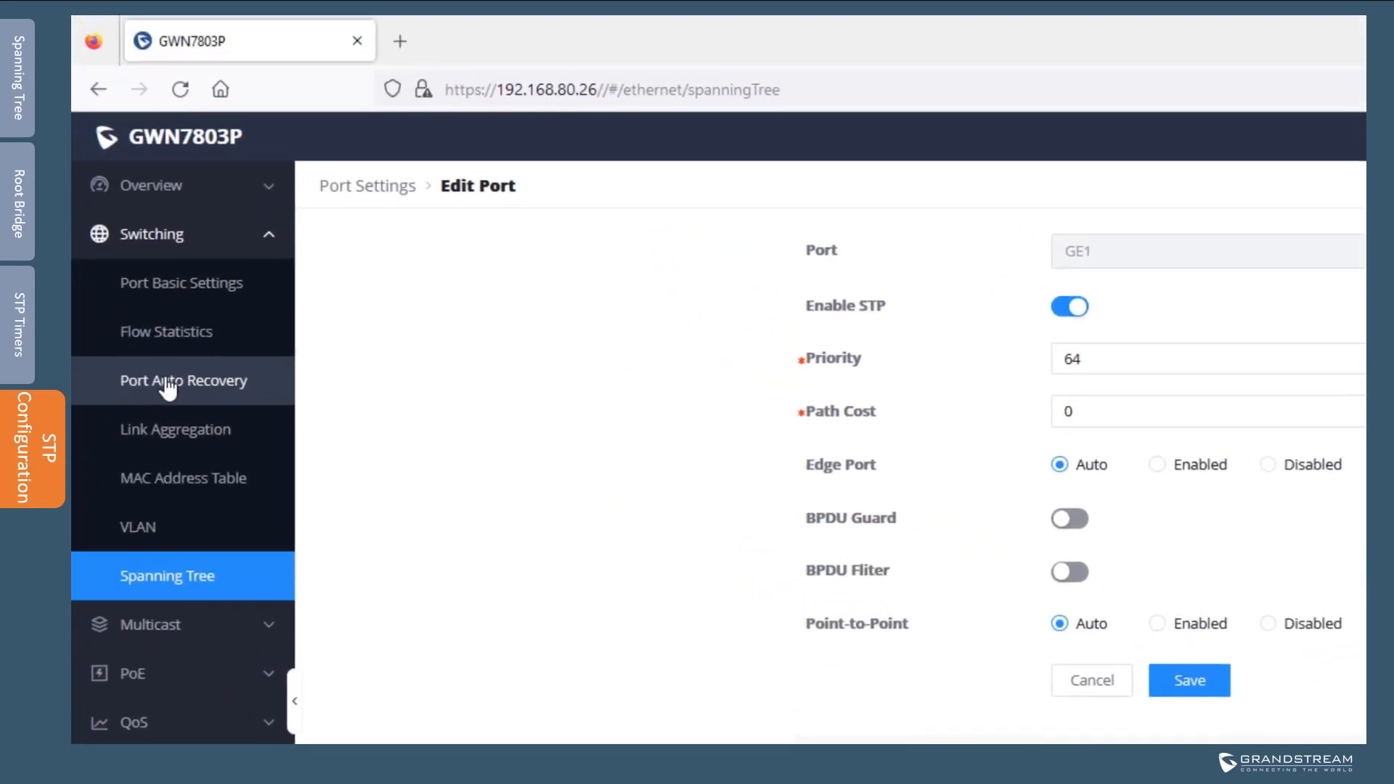
pyautogui.click(167, 389)
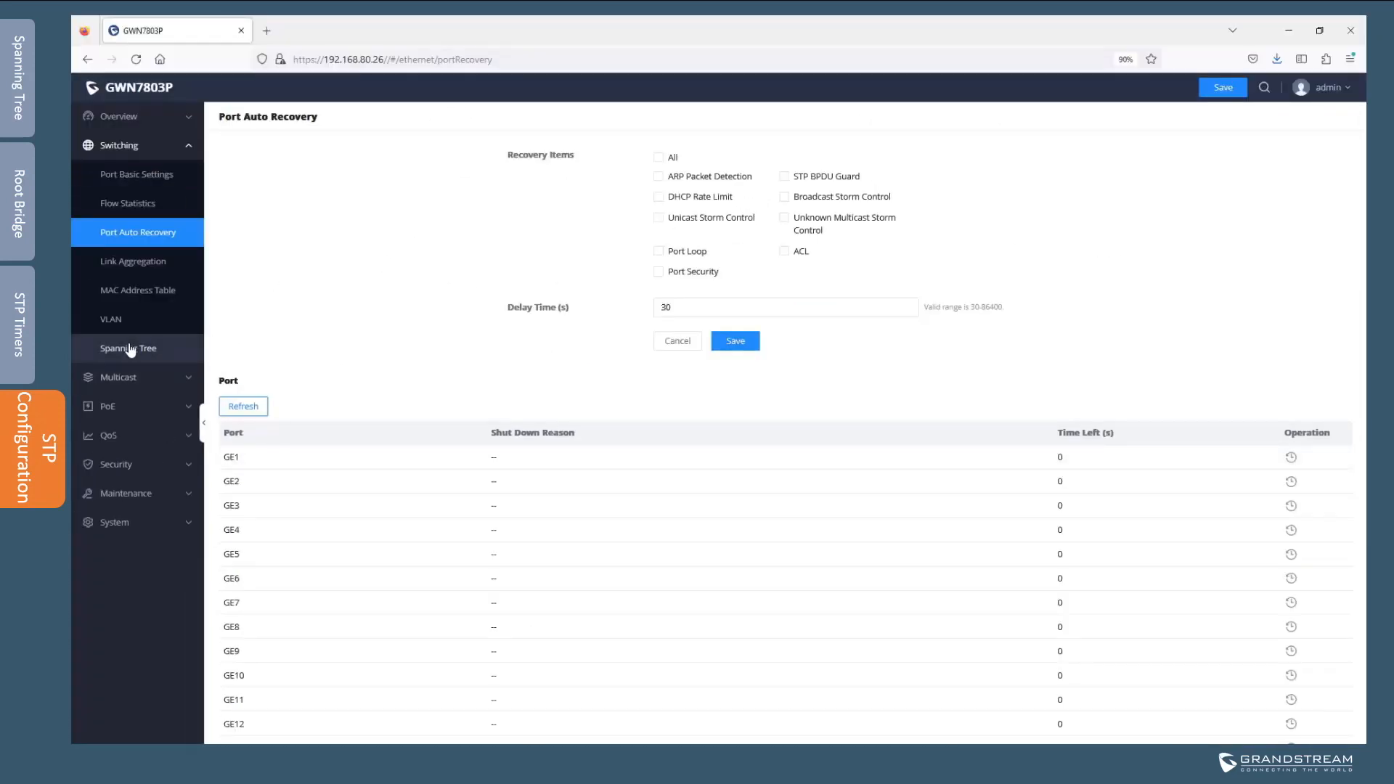
# Return to Spanning Tree settings and highlight Bridge Priority 4096 and Max Aging Time 10
pyautogui.click(129, 350)
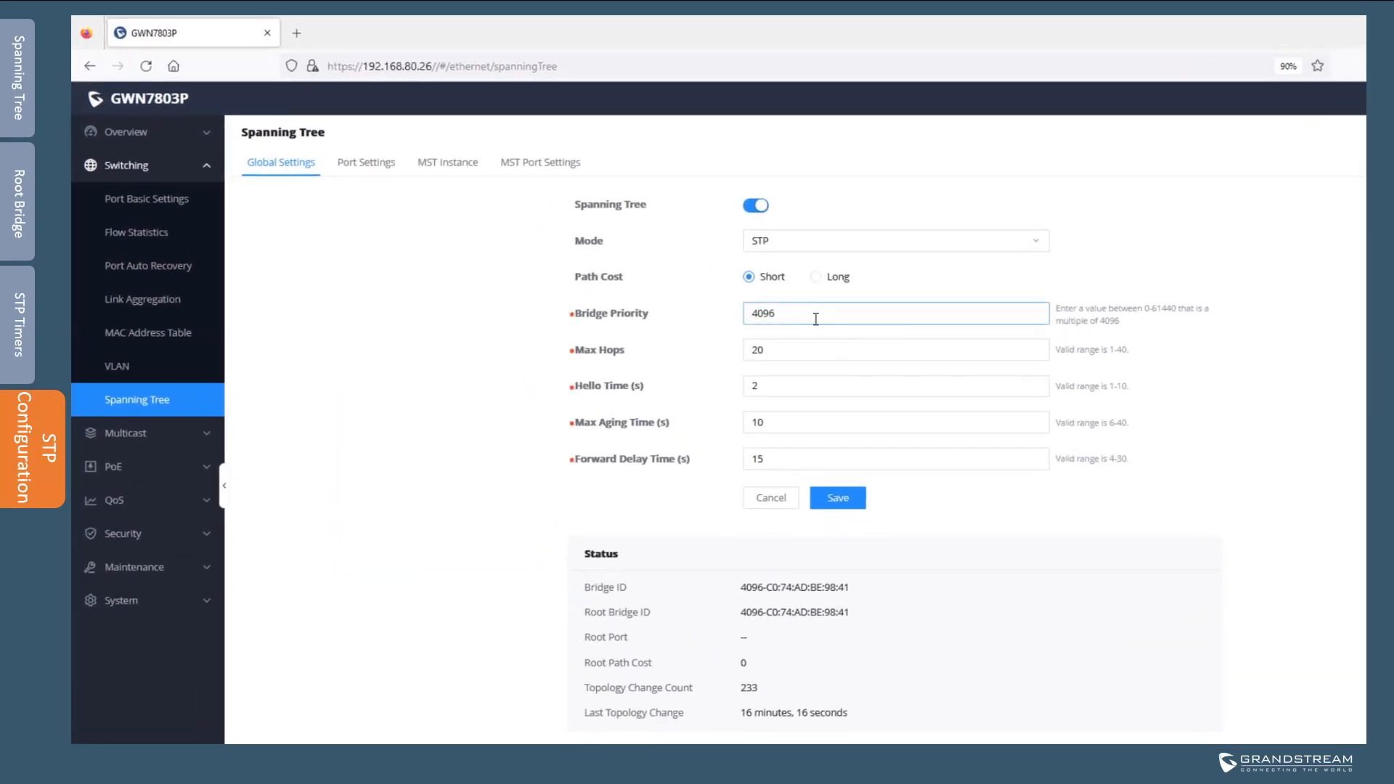
pyautogui.moveTo(816, 319); pyautogui.dragTo(716, 317)
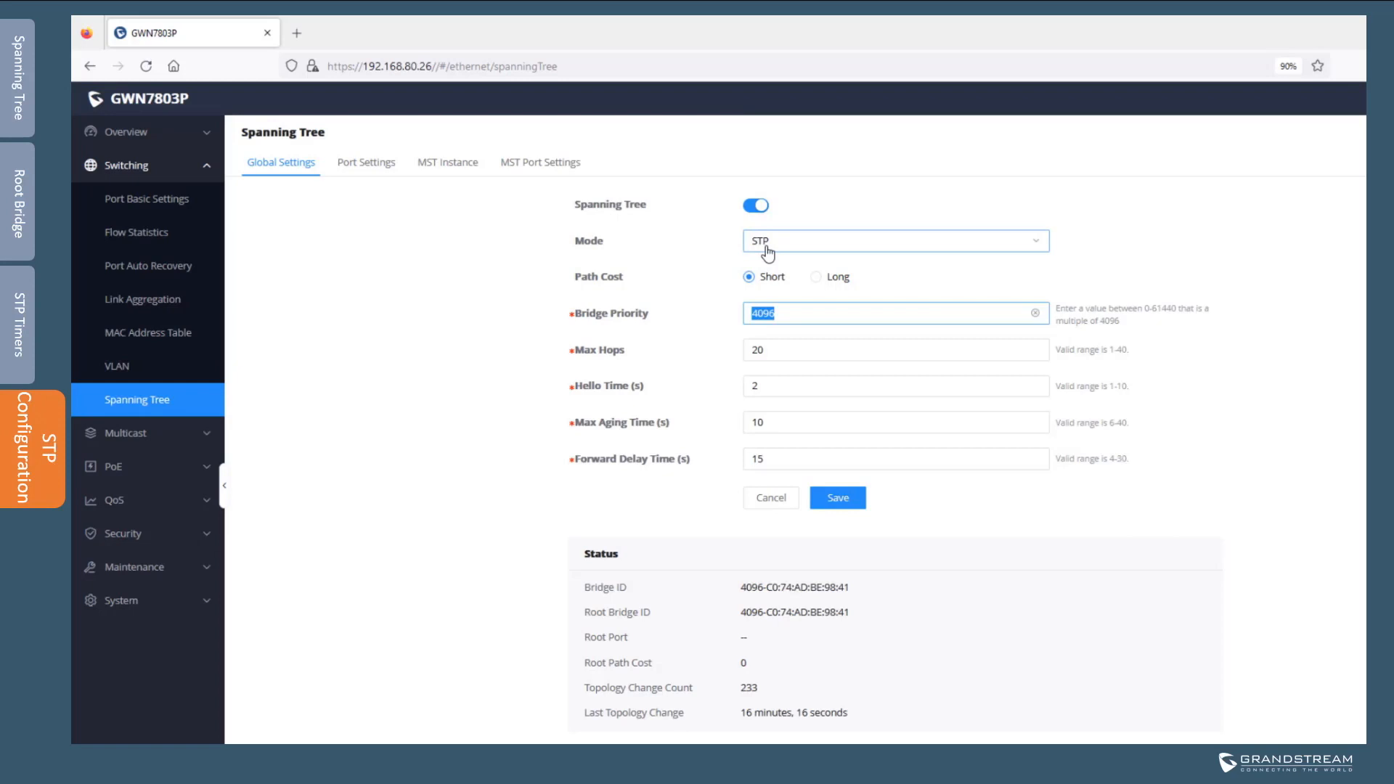
pyautogui.doubleClick(784, 425)
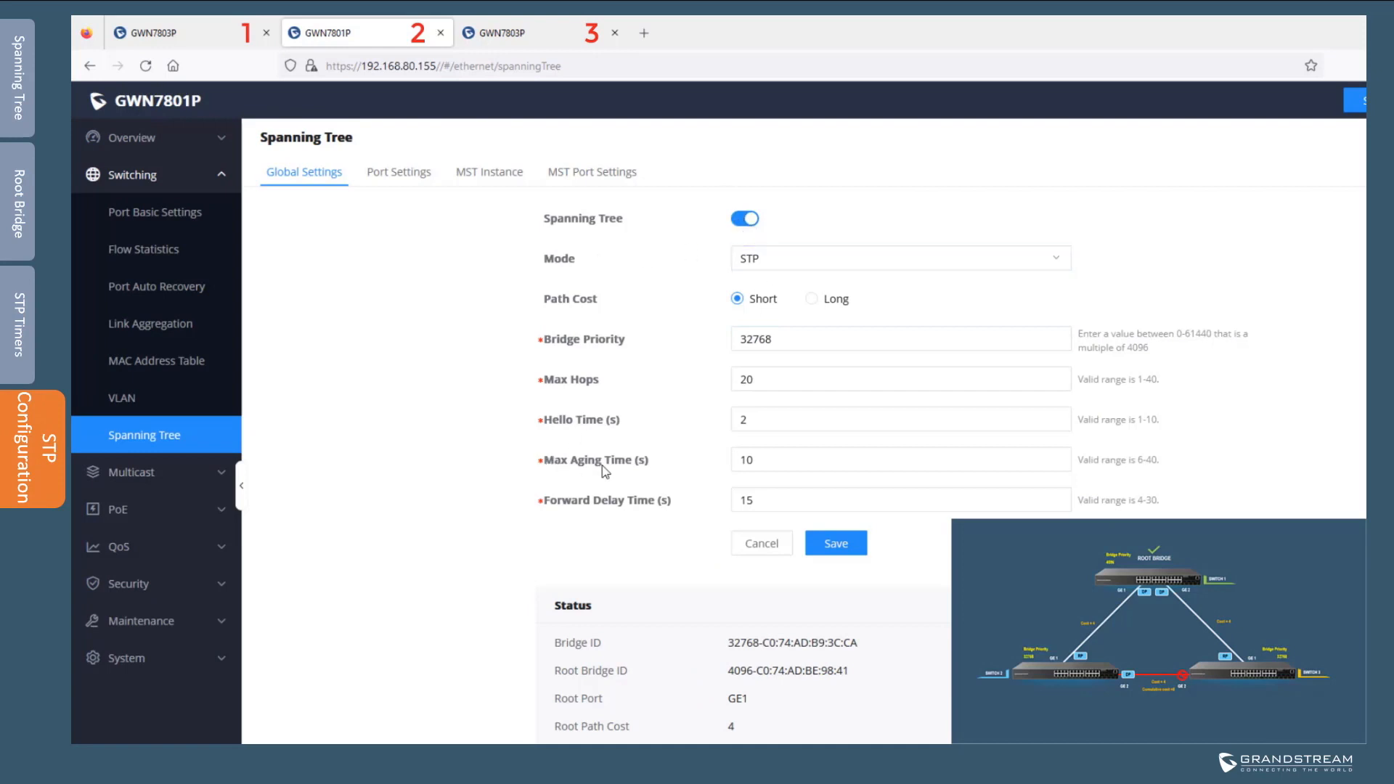
pyautogui.click(483, 33)
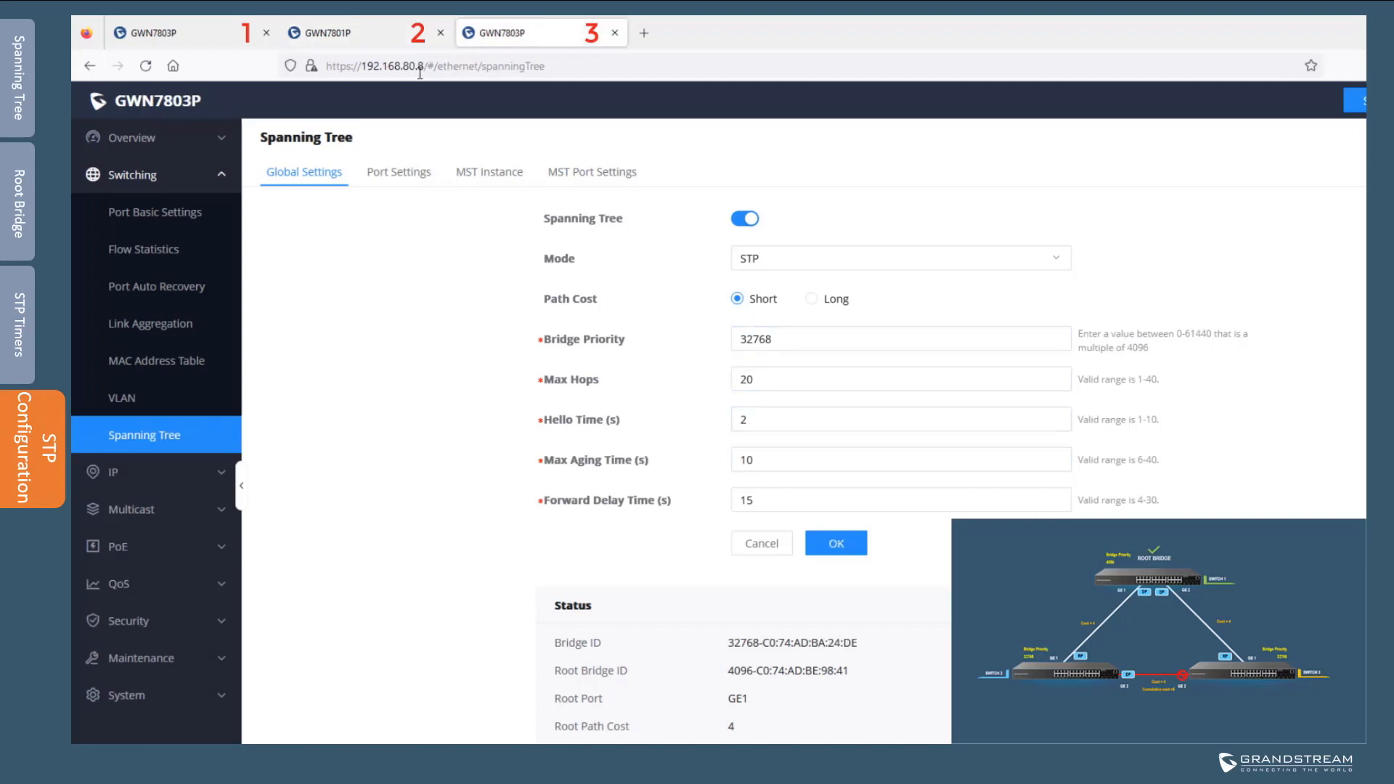
pyautogui.click(390, 41)
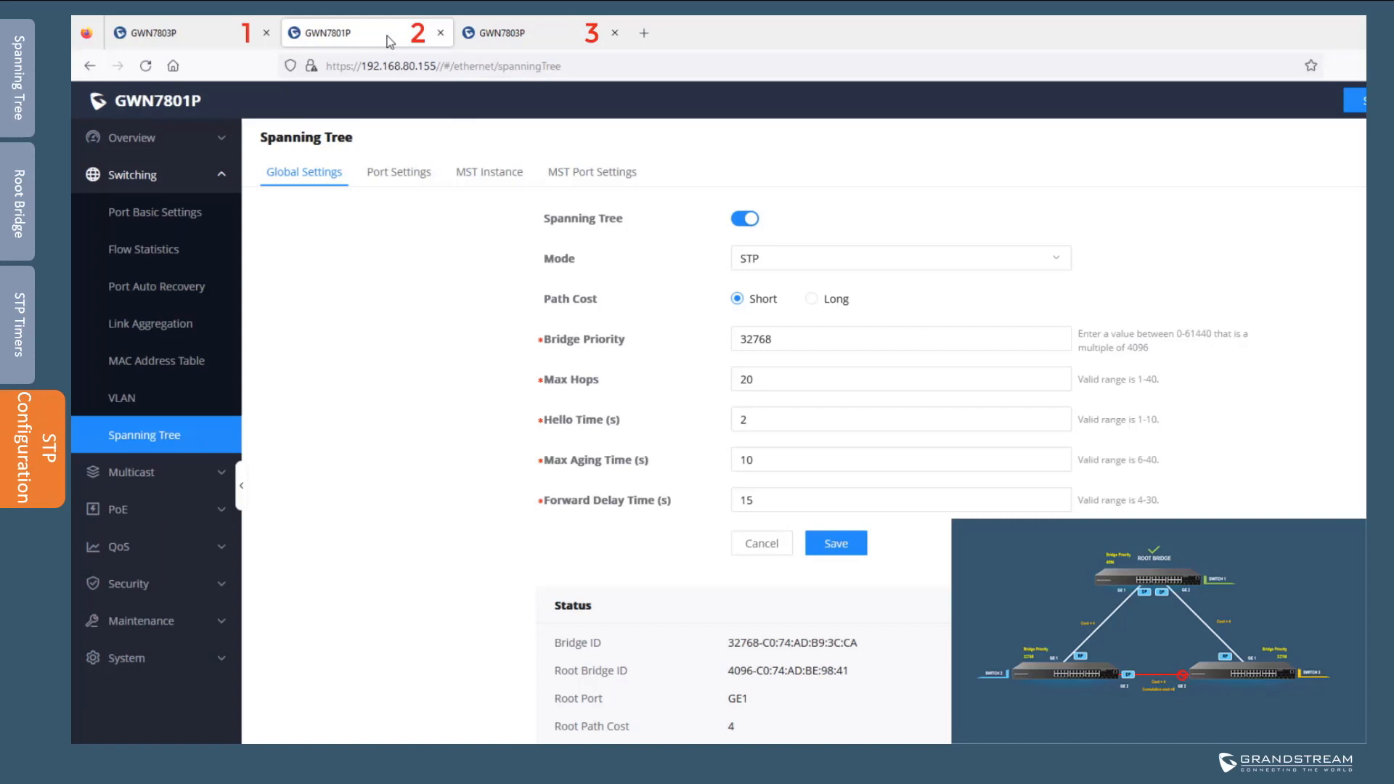
pyautogui.moveTo(871, 651); pyautogui.dragTo(729, 644)
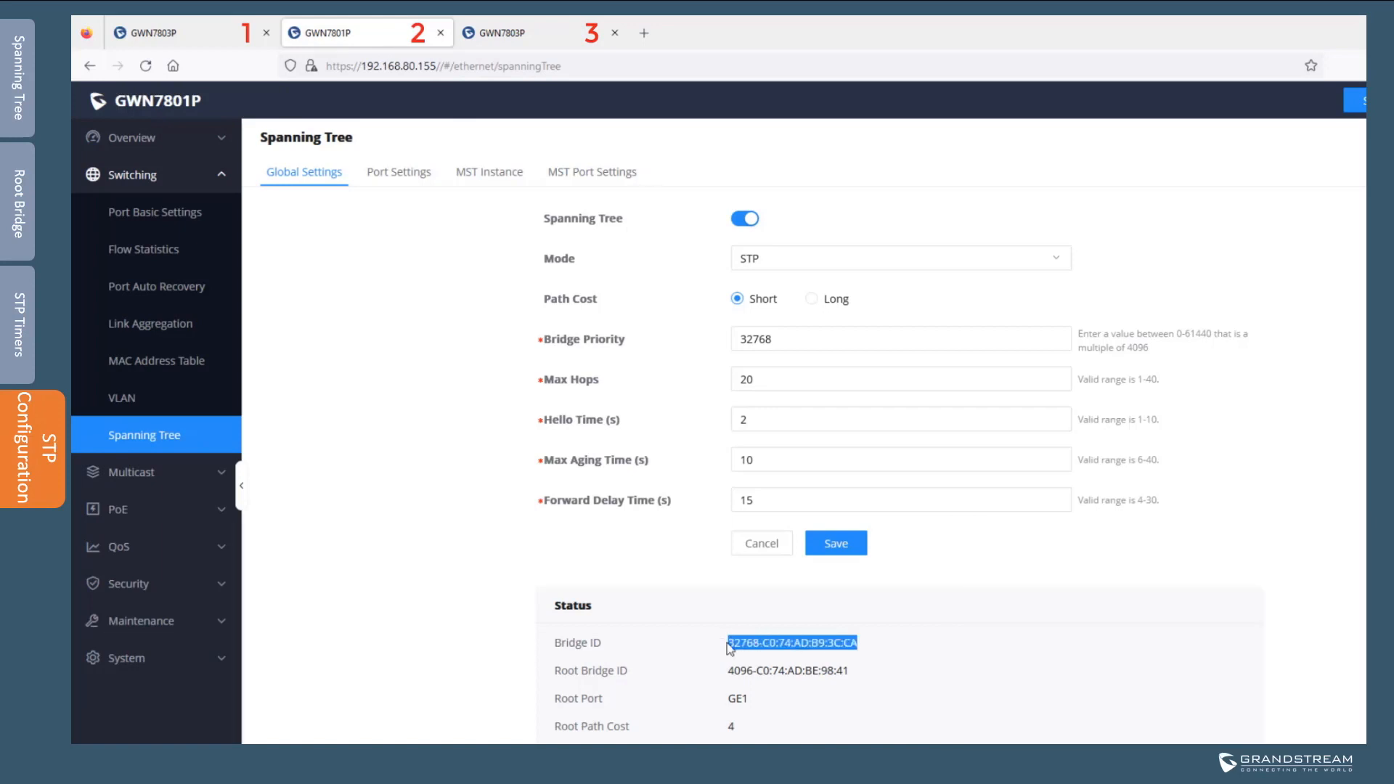
pyautogui.click(985, 698)
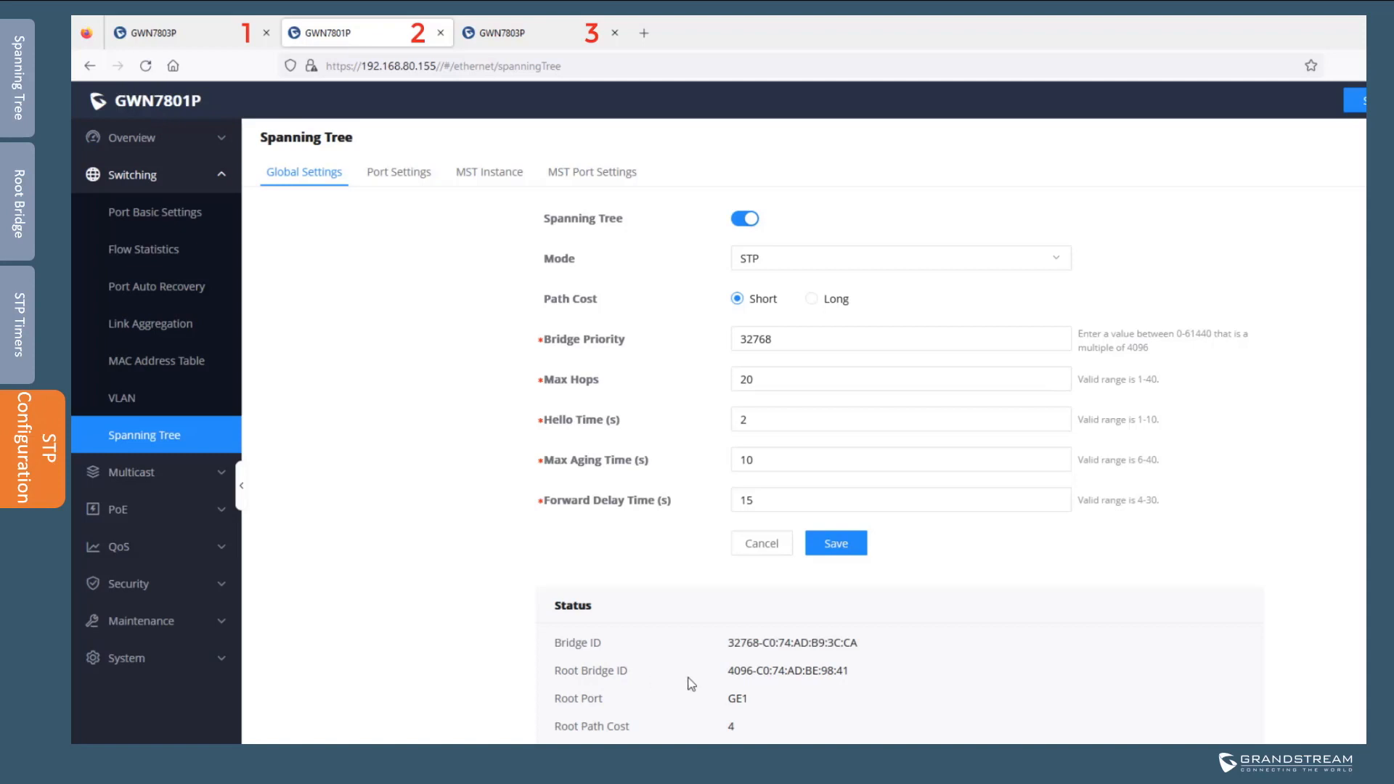
pyautogui.doubleClick(740, 670)
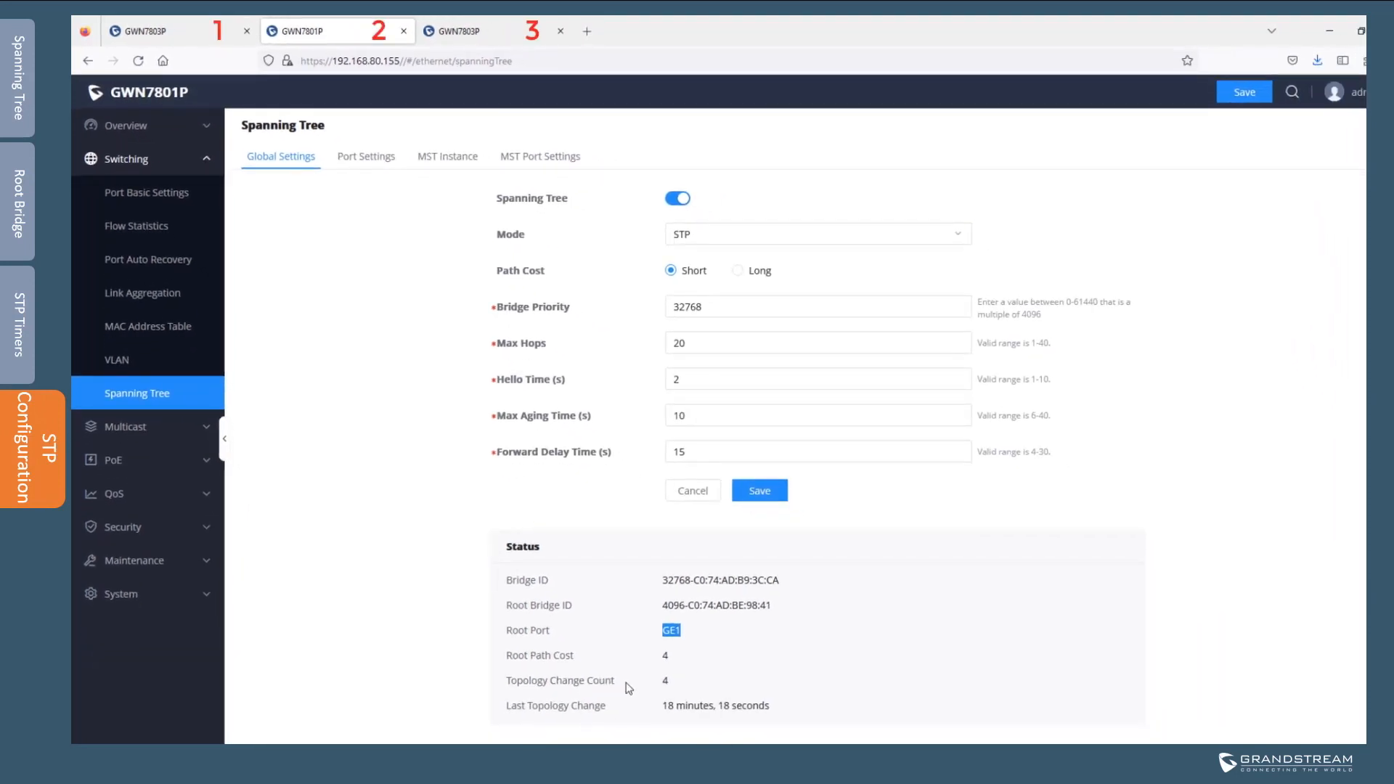
pyautogui.doubleClick(665, 680)
# On the GWN7803P switch, compare Root Bridge ID with its Bridge ID, then view its port table
pyautogui.click(477, 35)
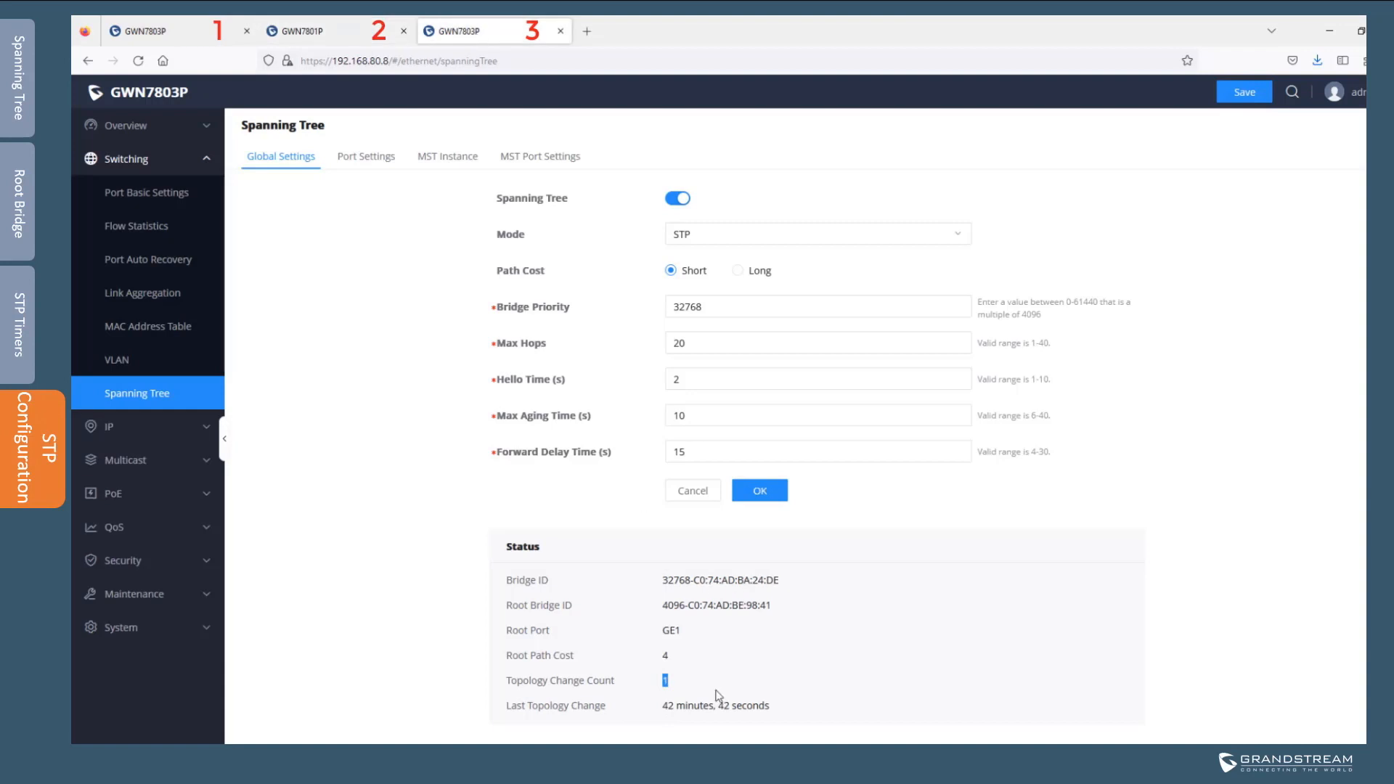
pyautogui.click(722, 662)
pyautogui.click(122, 364)
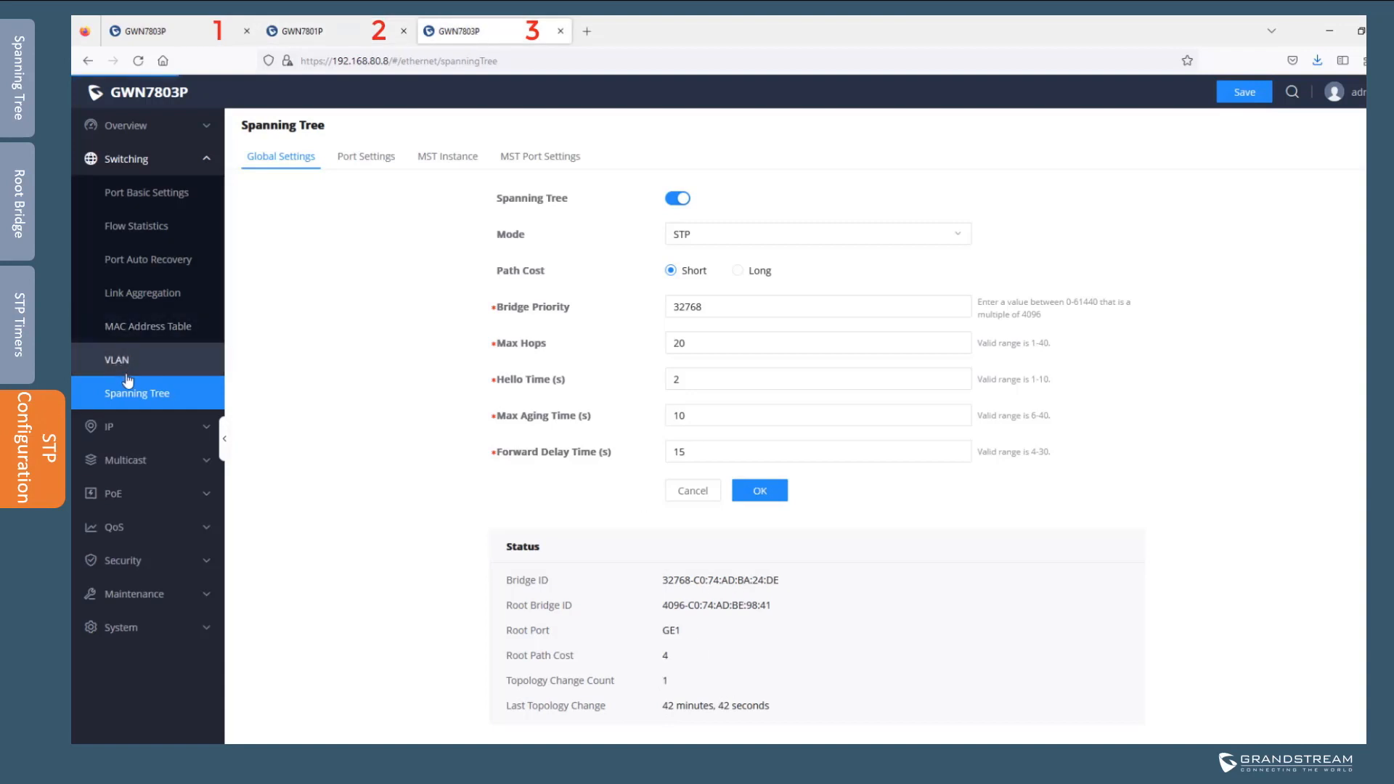
pyautogui.moveTo(791, 612); pyautogui.dragTo(663, 610)
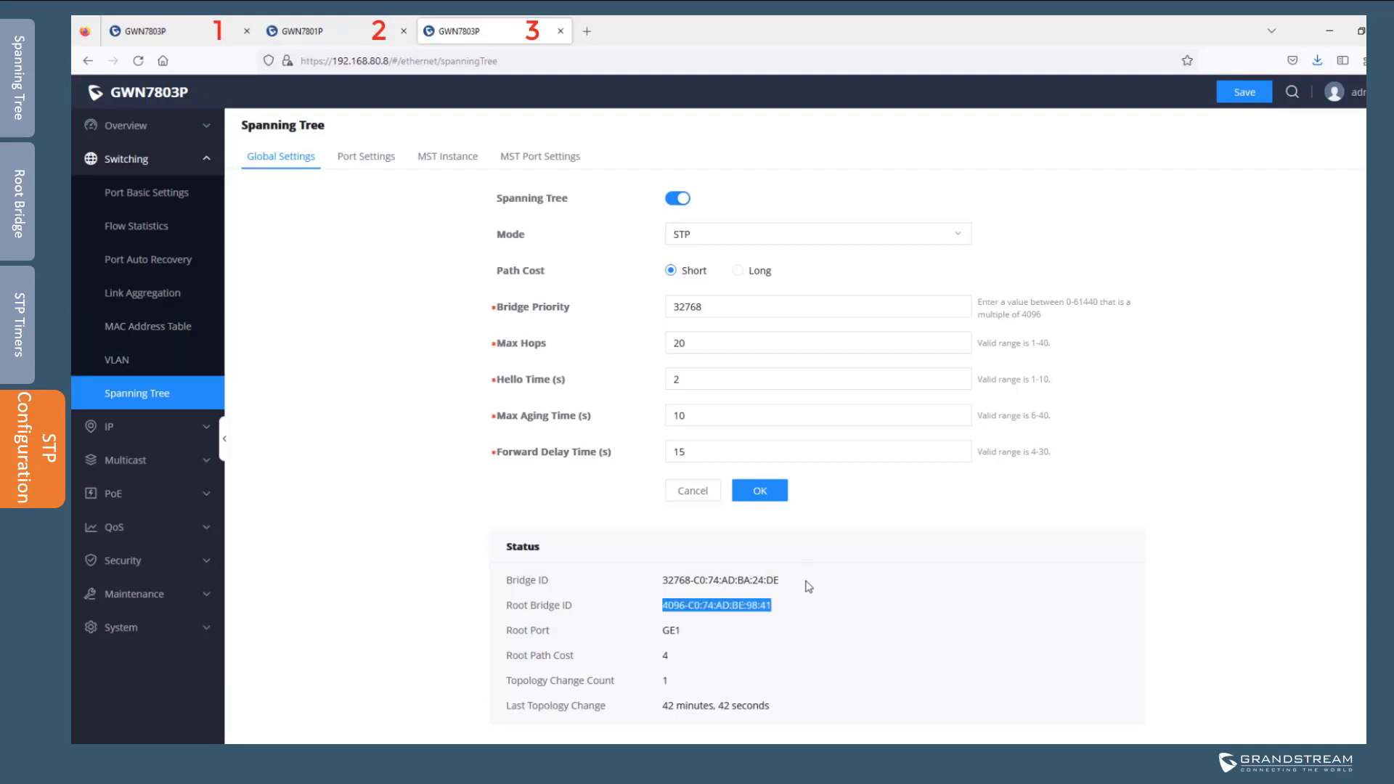
pyautogui.moveTo(806, 583); pyautogui.dragTo(655, 569)
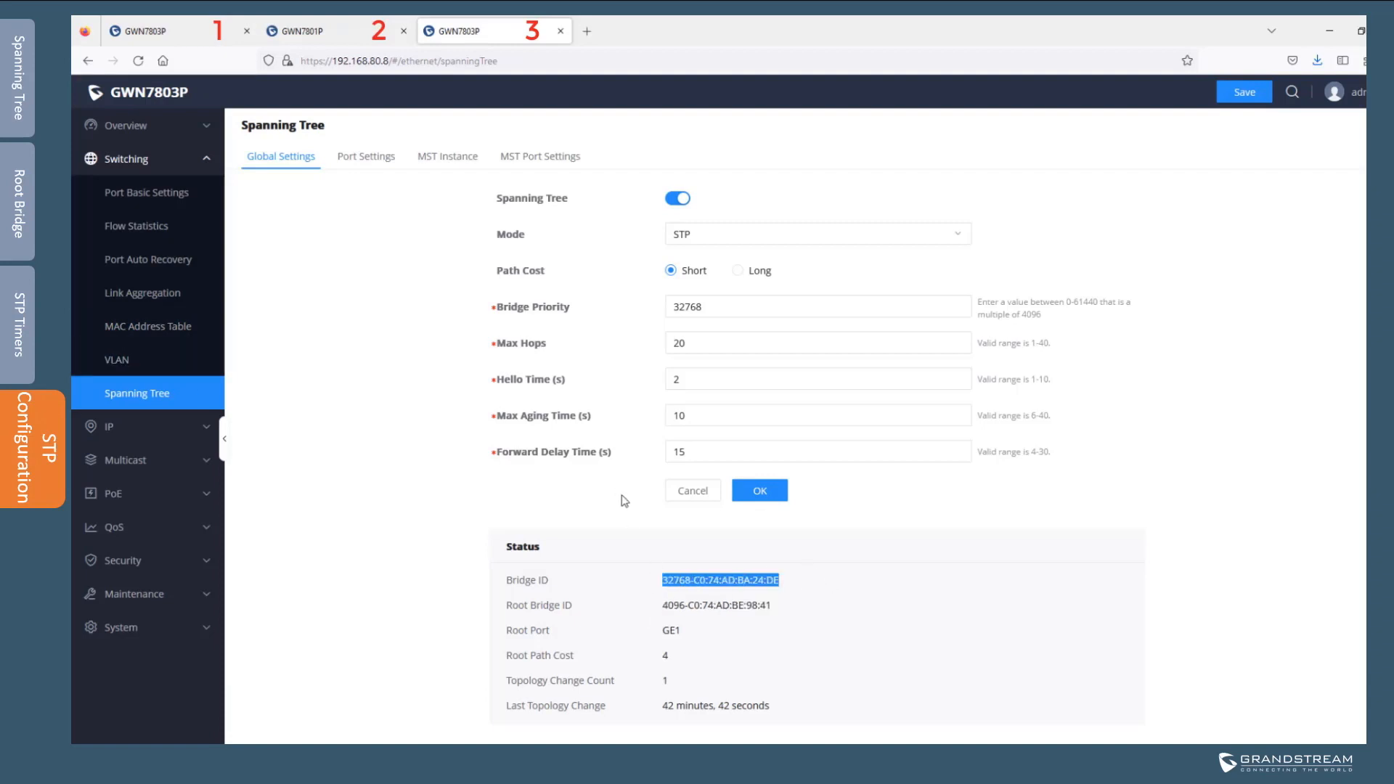
pyautogui.click(688, 636)
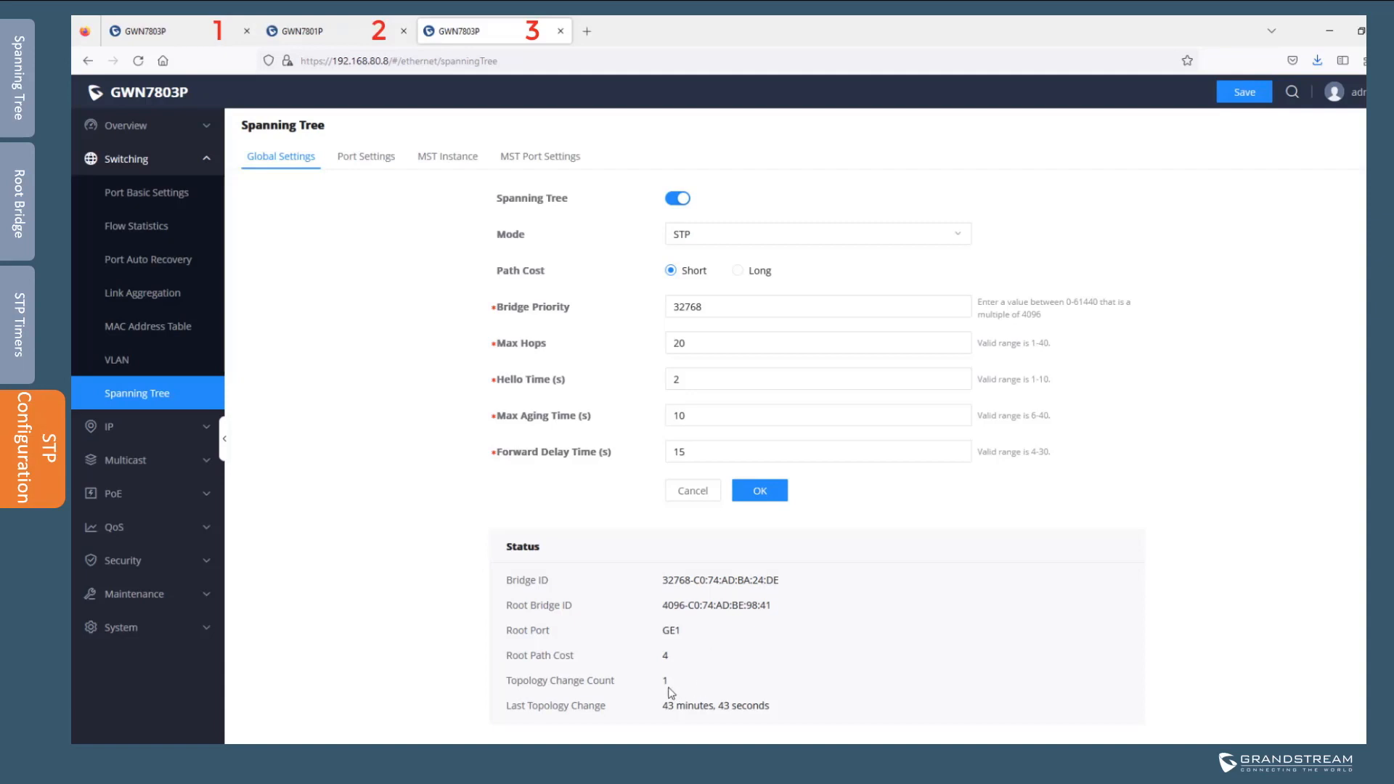
pyautogui.click(363, 160)
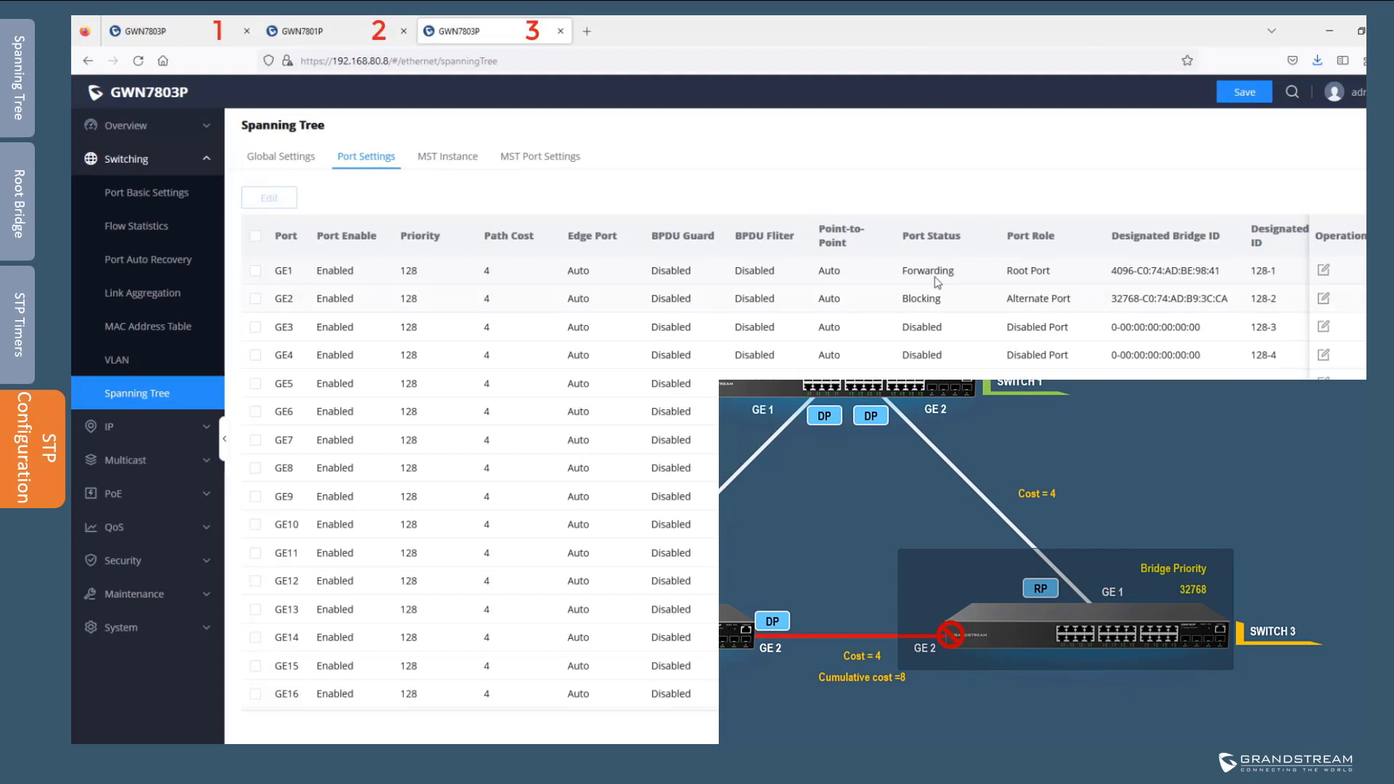
# Highlight GE1 Forwarding and GE2 Blocking, then show GWN7801P's port table with GE1 as root port
pyautogui.moveTo(958, 274); pyautogui.dragTo(901, 276)
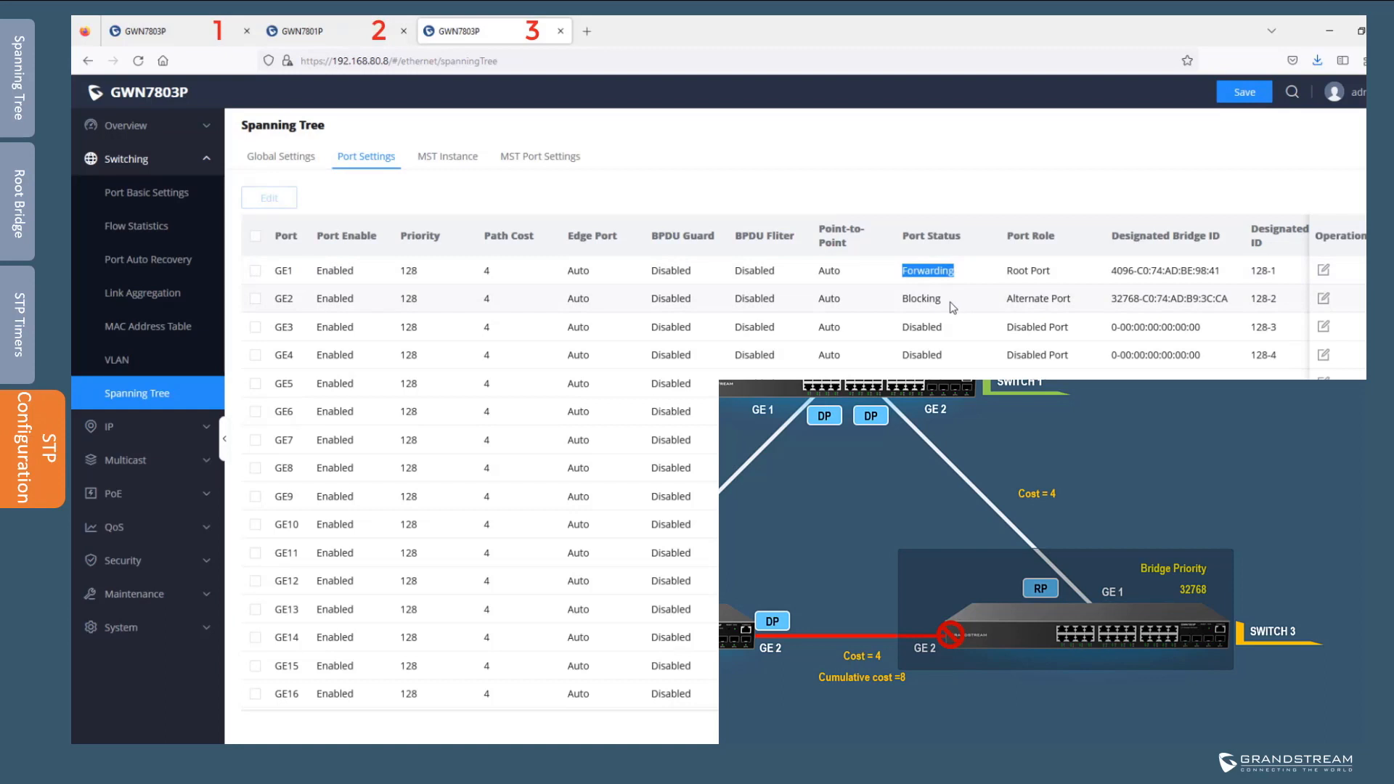
pyautogui.moveTo(951, 306); pyautogui.dragTo(903, 303)
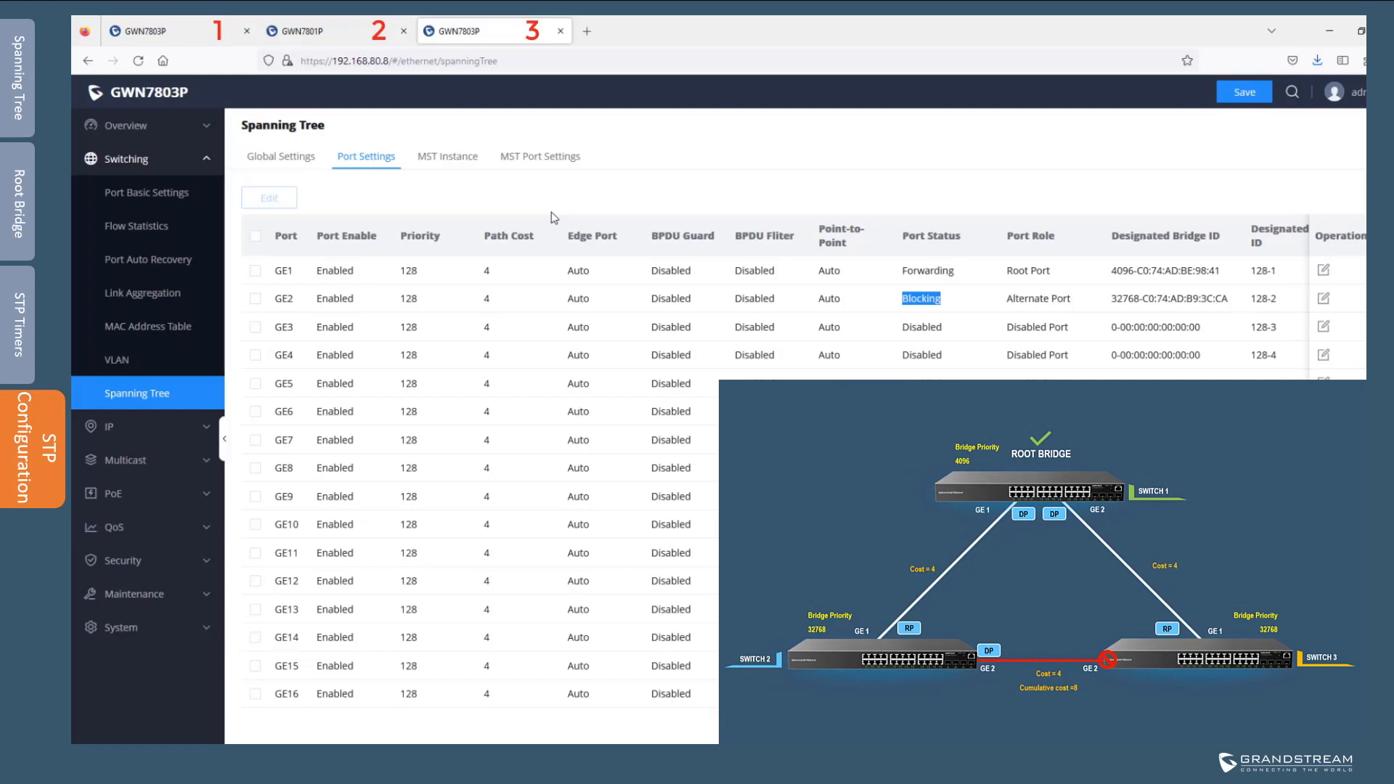
pyautogui.click(341, 34)
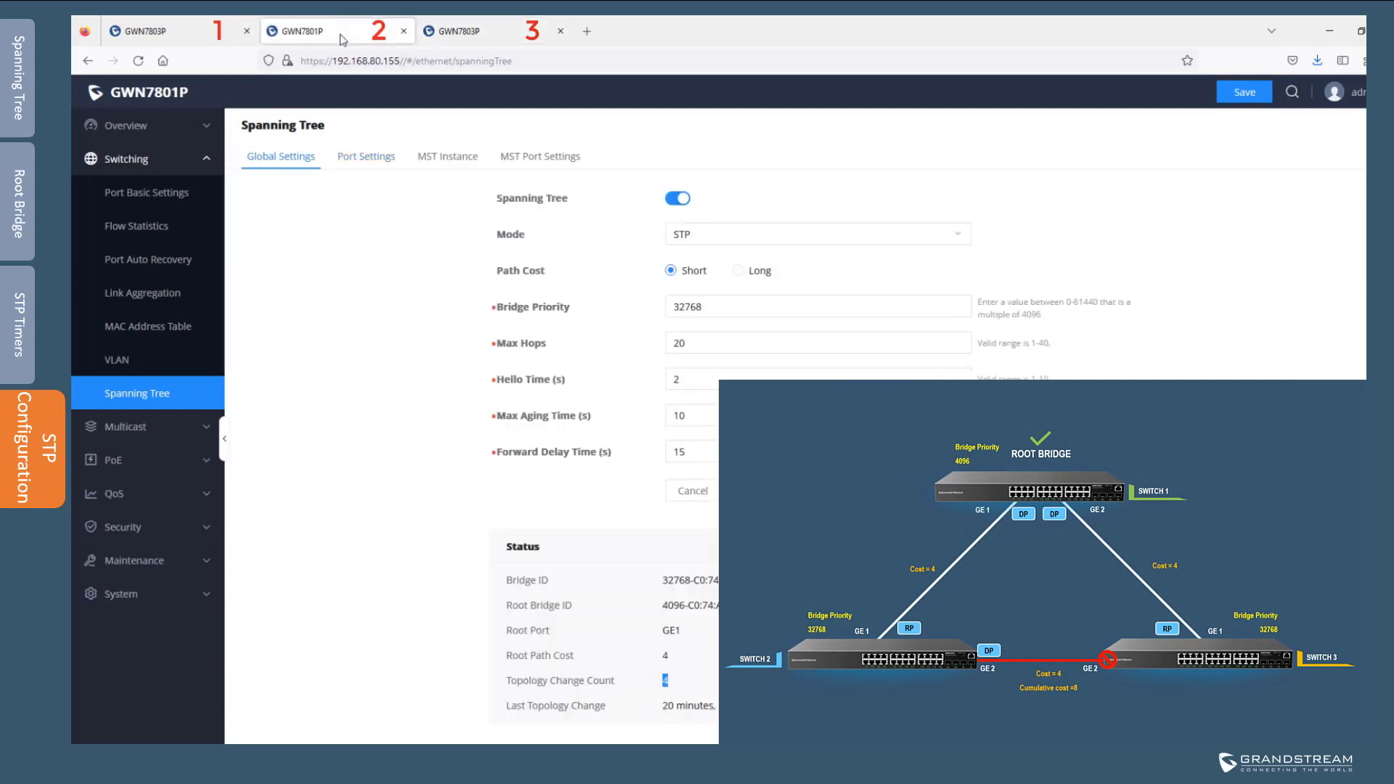
pyautogui.click(369, 159)
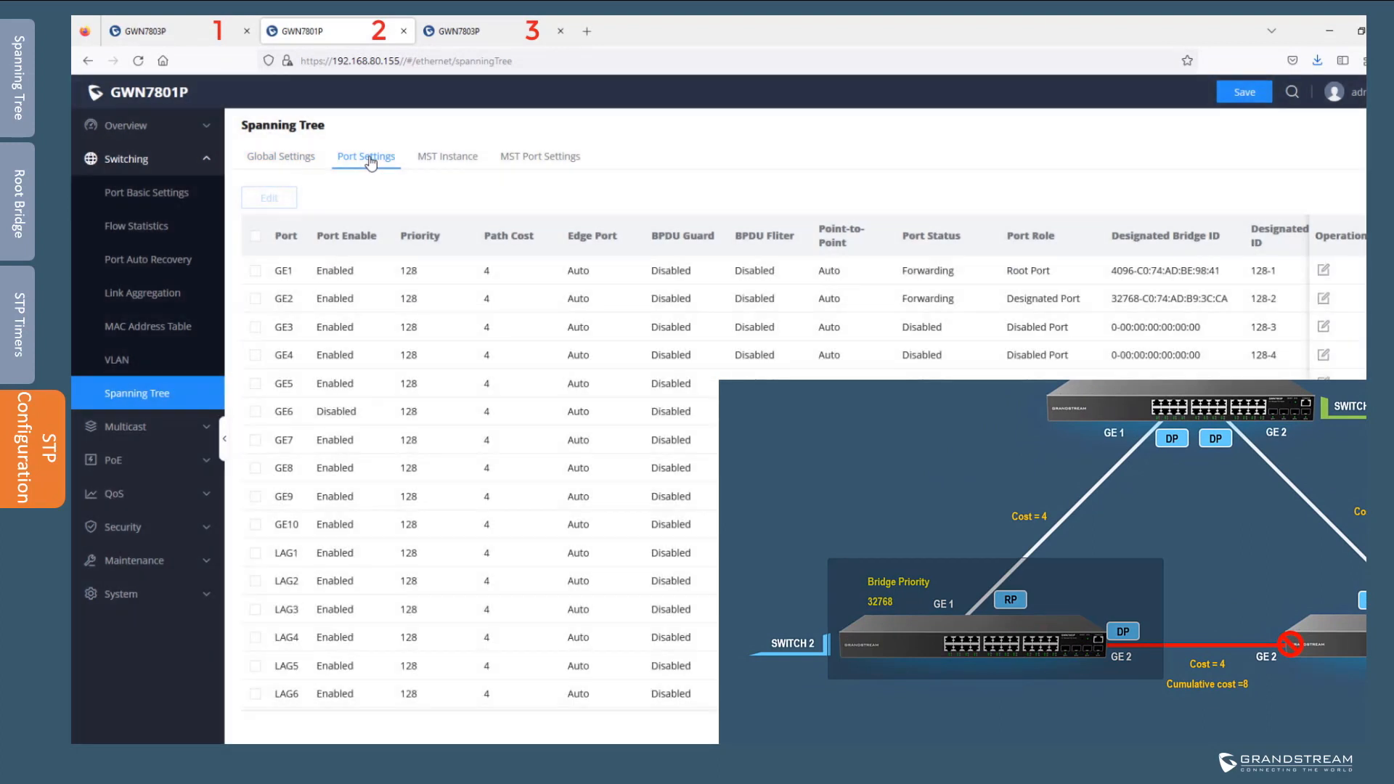
pyautogui.doubleClick(276, 271)
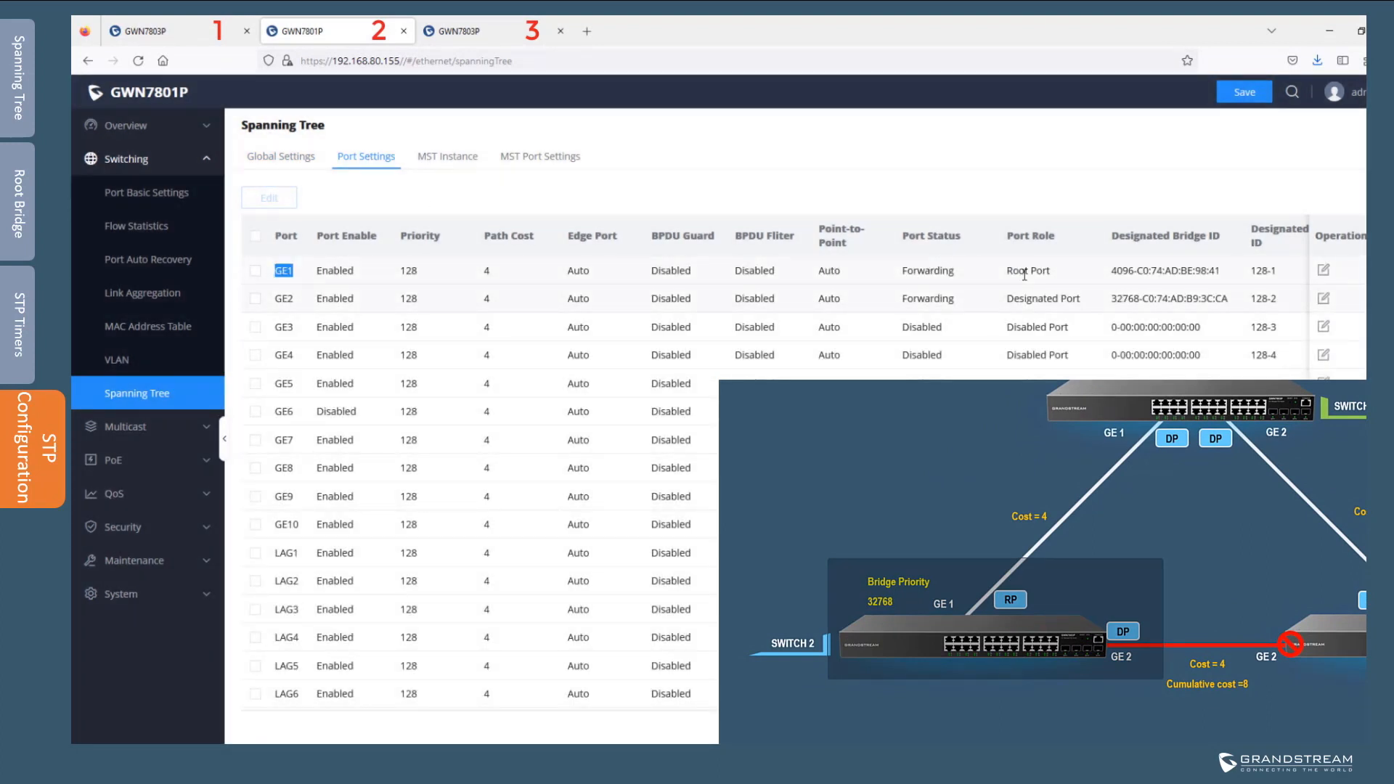